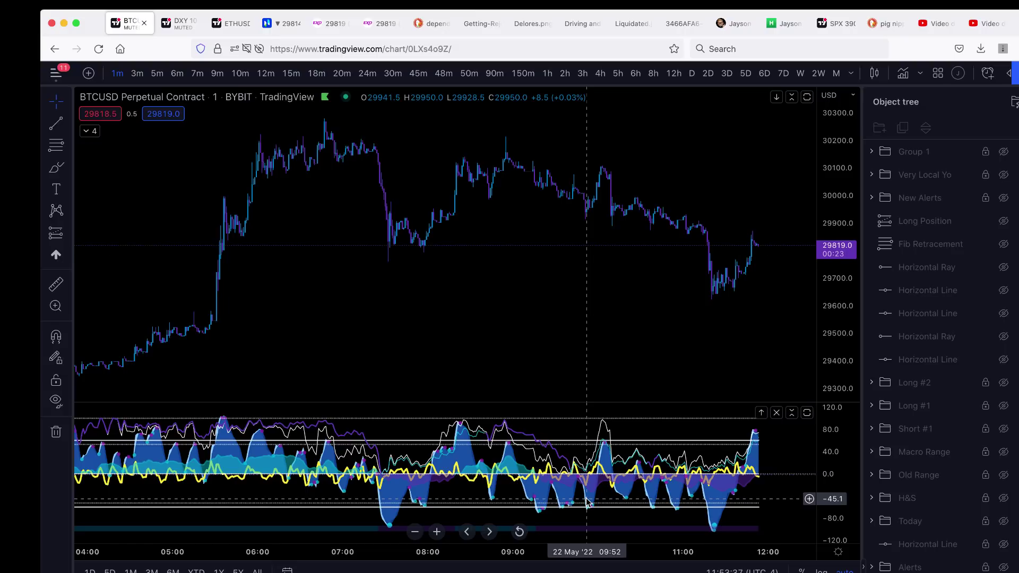
Measure the price rebound from the low just after 11:20 to the latest high on the one-minute chart
click(56, 285)
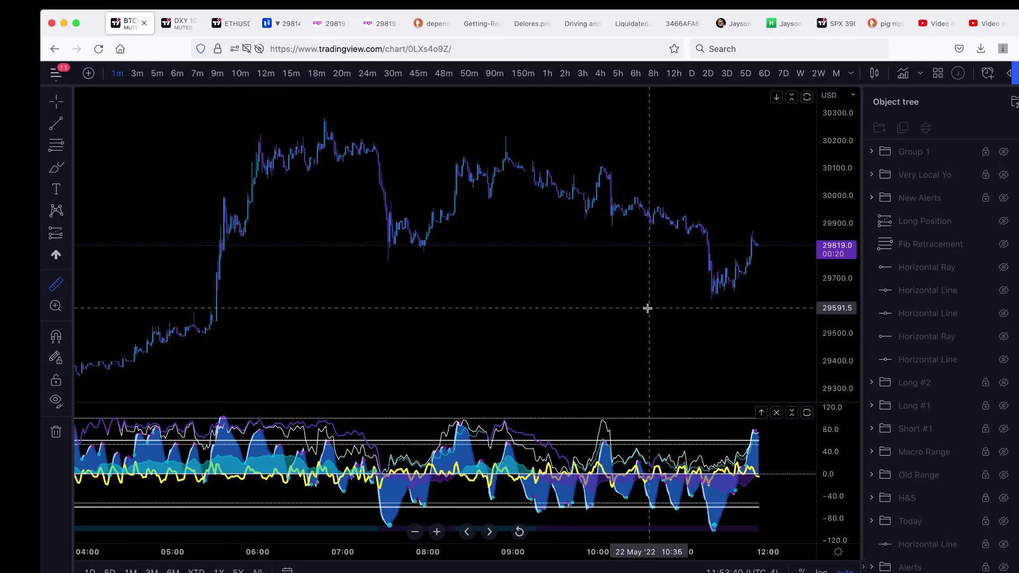
click(718, 300)
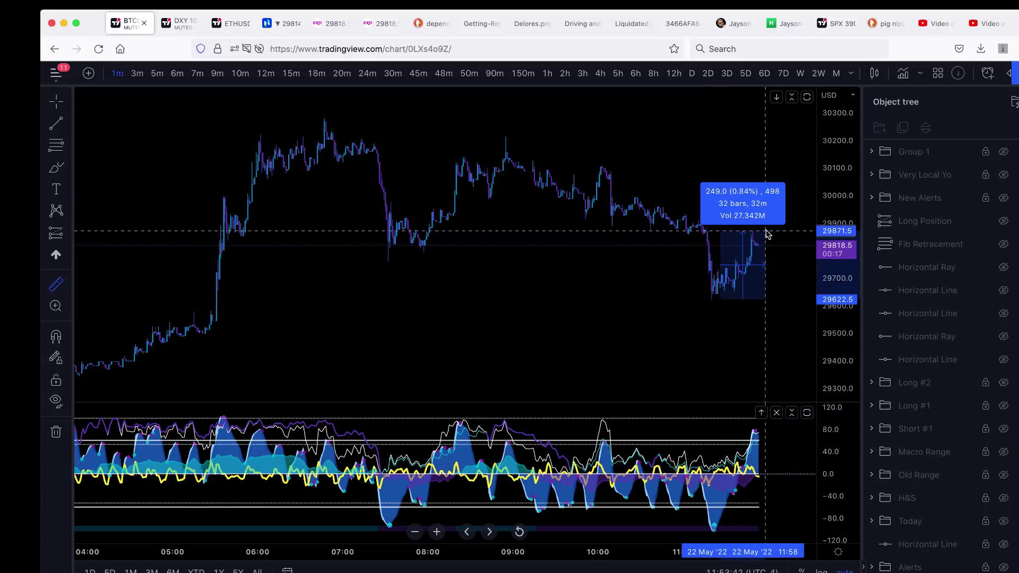
click(773, 316)
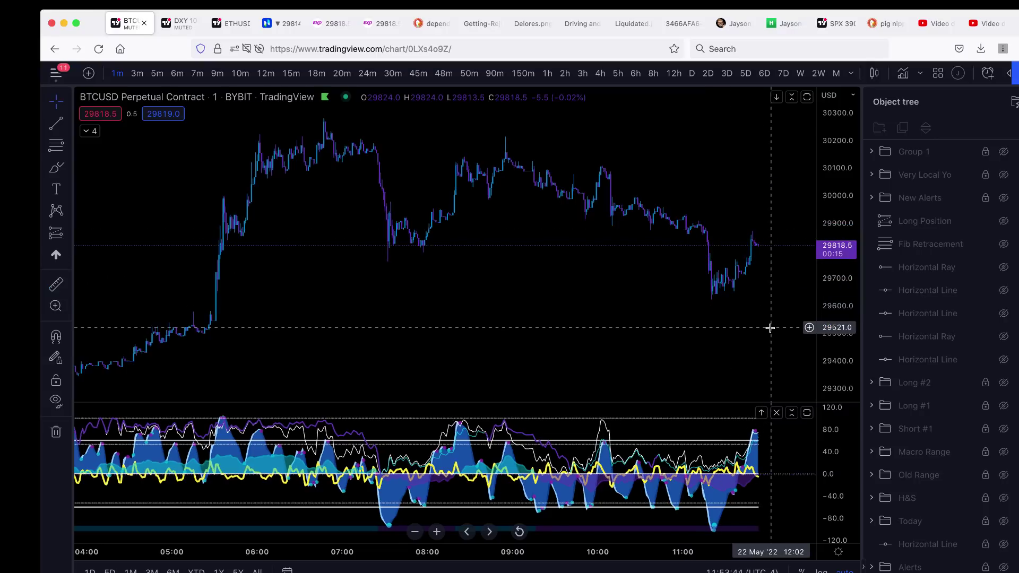
Trace the sharp price drop around 11:20 with a brush stroke, and delete the stroke
scroll(769, 328, up, 2)
scroll(770, 328, up, 2)
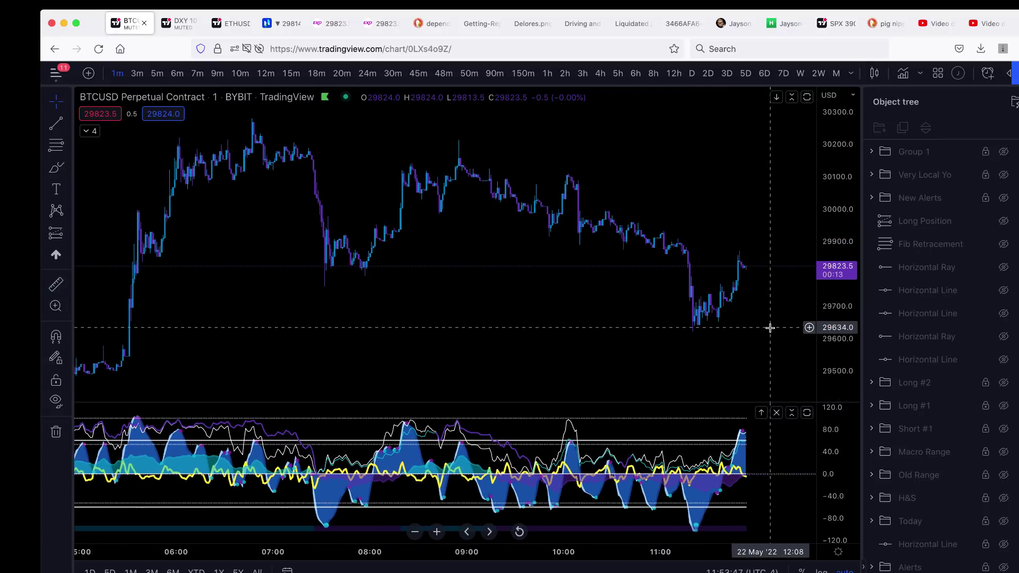
scroll(765, 348, up, 2)
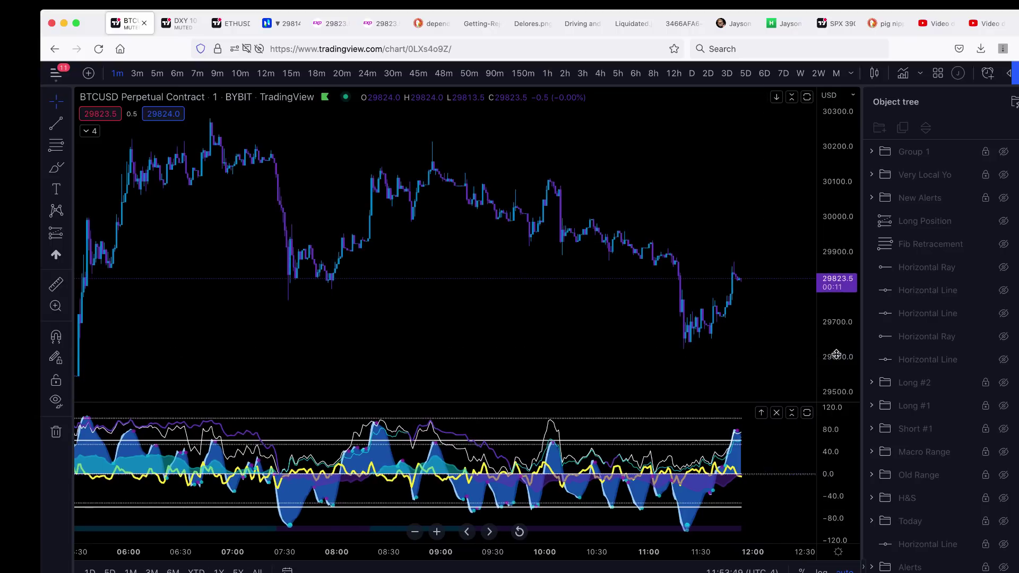
drag(836, 353, 839, 326)
scroll(780, 357, down, 1)
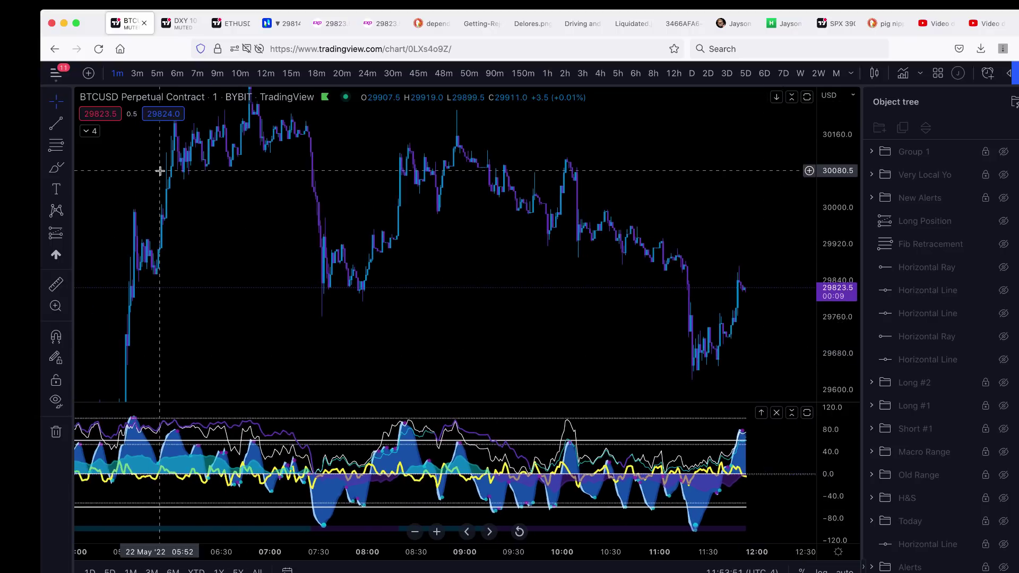
click(57, 168)
drag(681, 264, 691, 349)
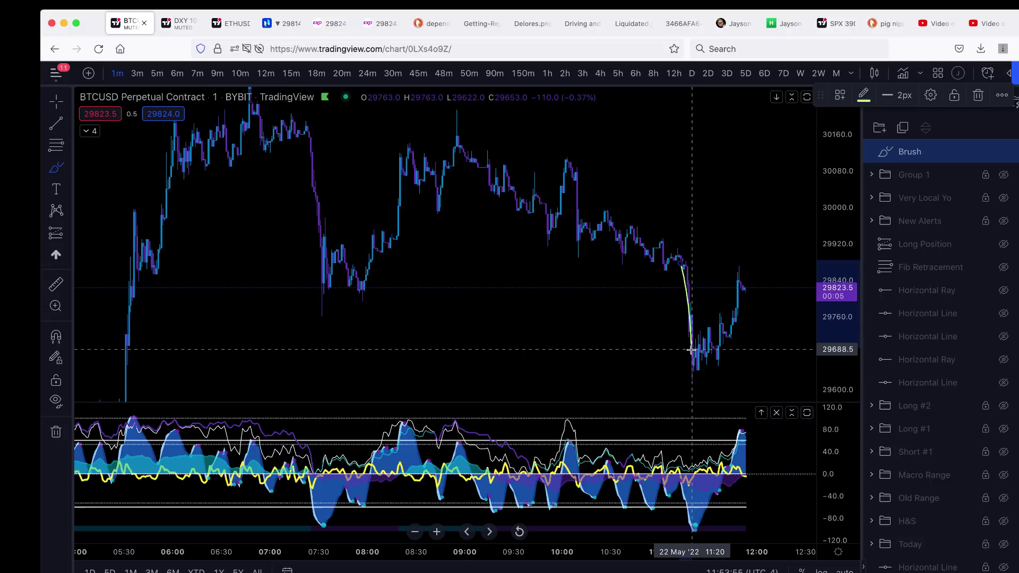
key(Delete)
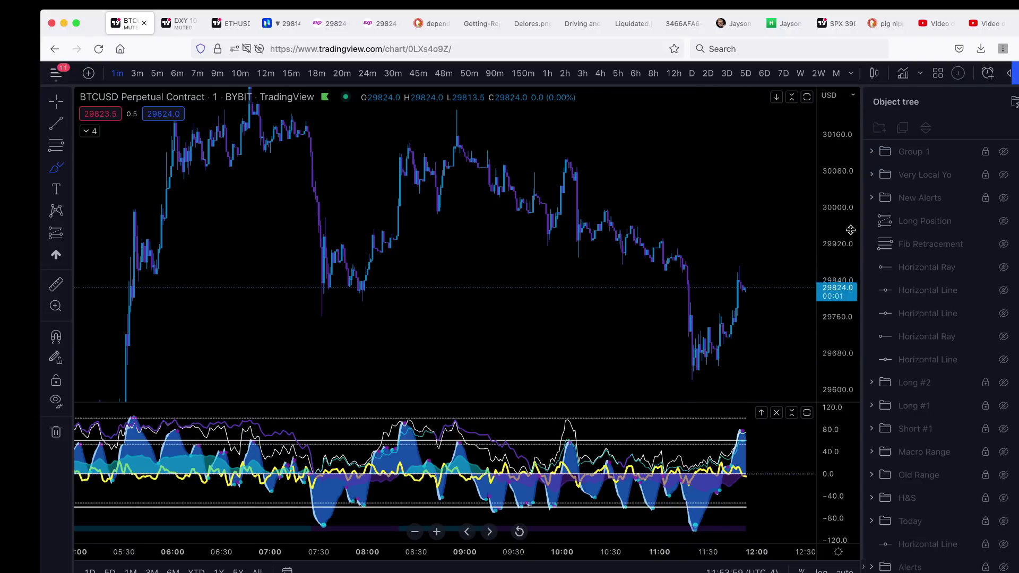
Trace the overall decline from the peak near 09:00 to the 11:18 drop with the brush, and delete the stroke
scroll(665, 324, down, 3)
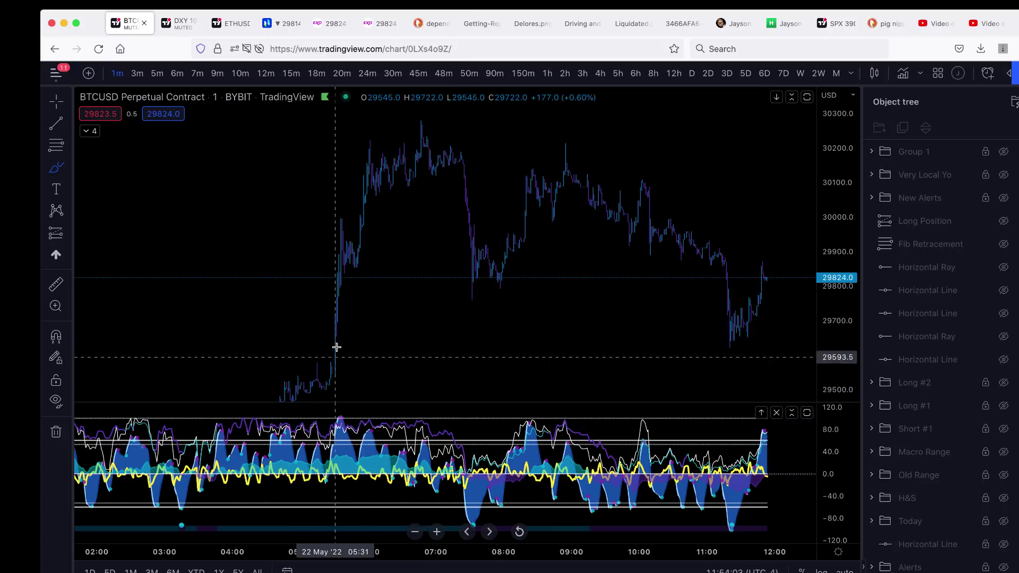
scroll(466, 326, up, 3)
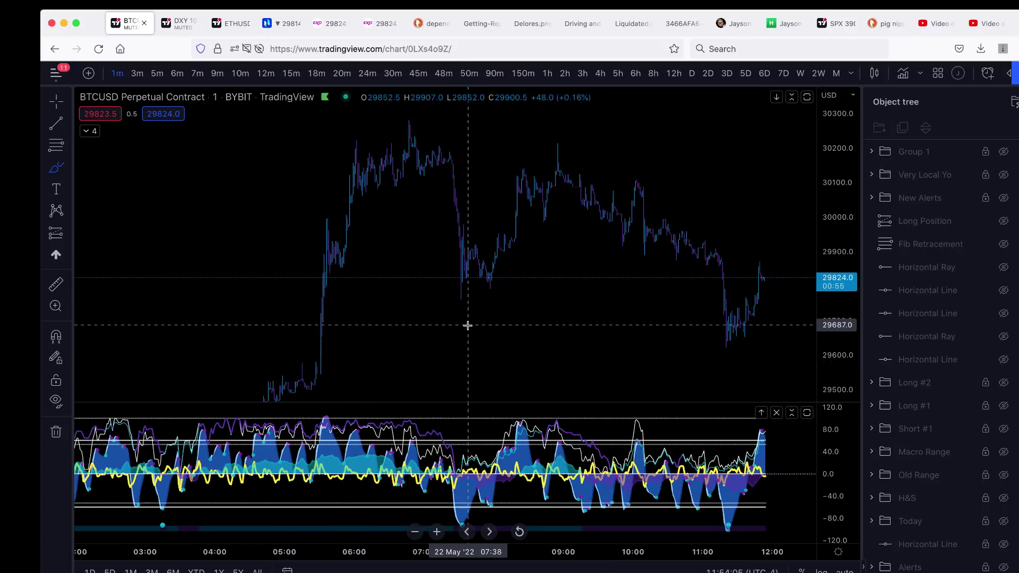
scroll(467, 325, up, 2)
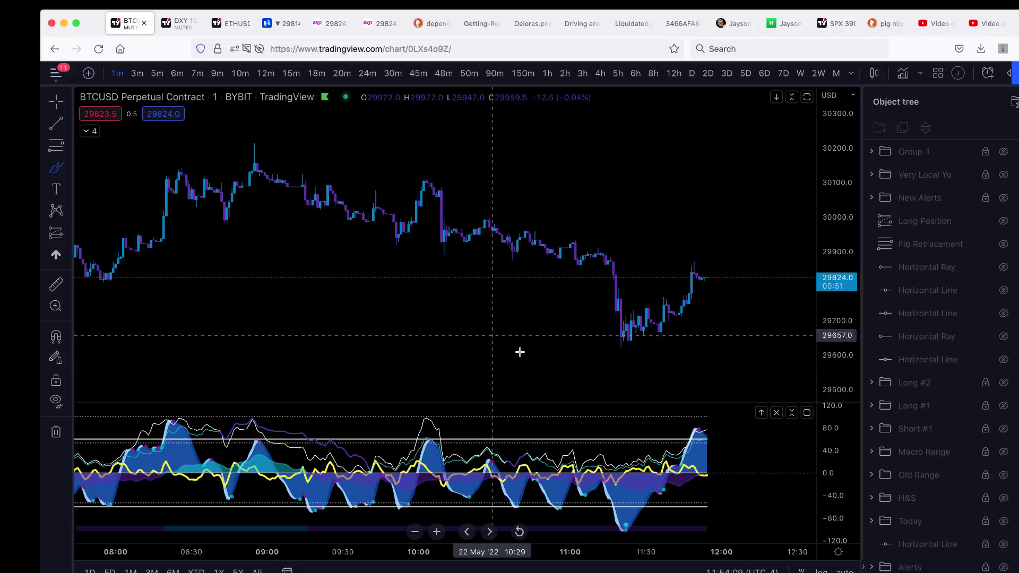
scroll(554, 373, down, 2)
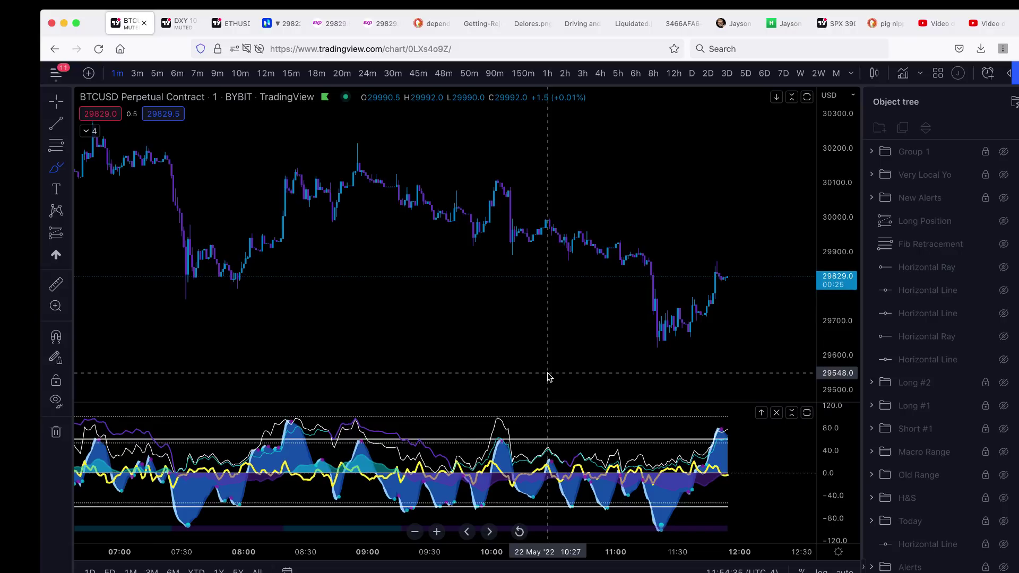
scroll(550, 361, down, 5)
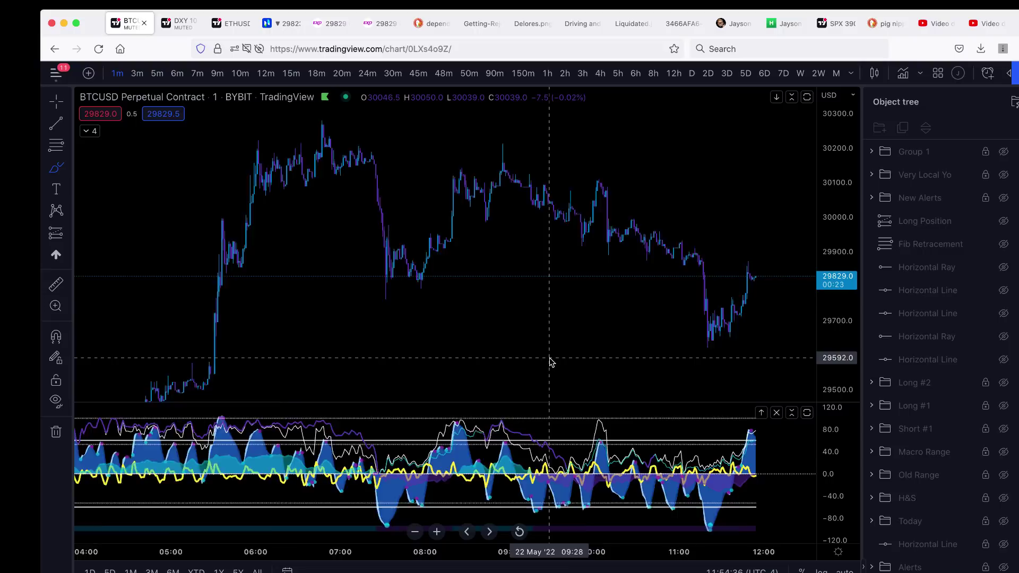
scroll(550, 361, right, 5)
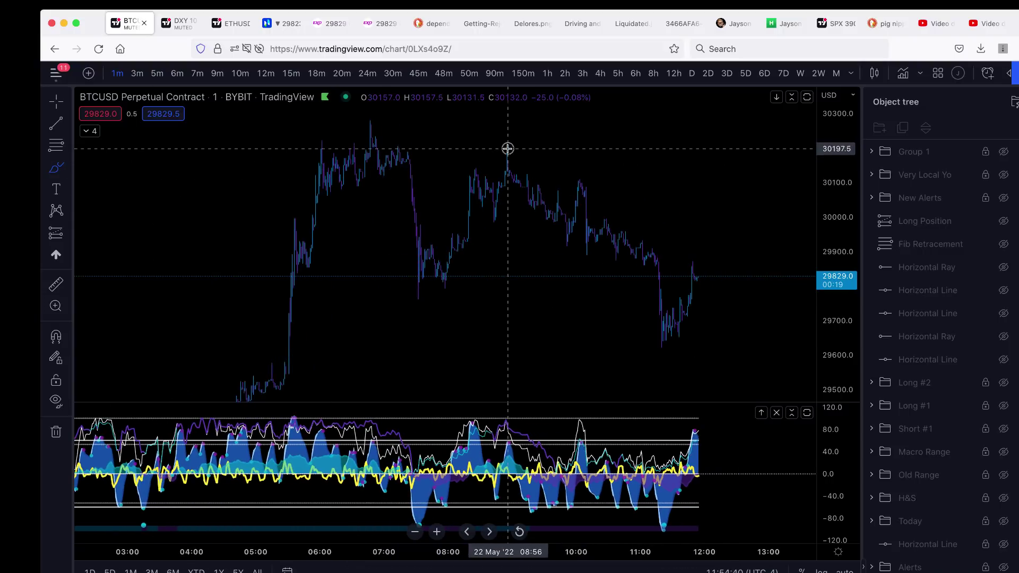
mouse_move(507, 151)
mouse_down()
mouse_move(582, 218)
mouse_move(659, 322)
mouse_up()
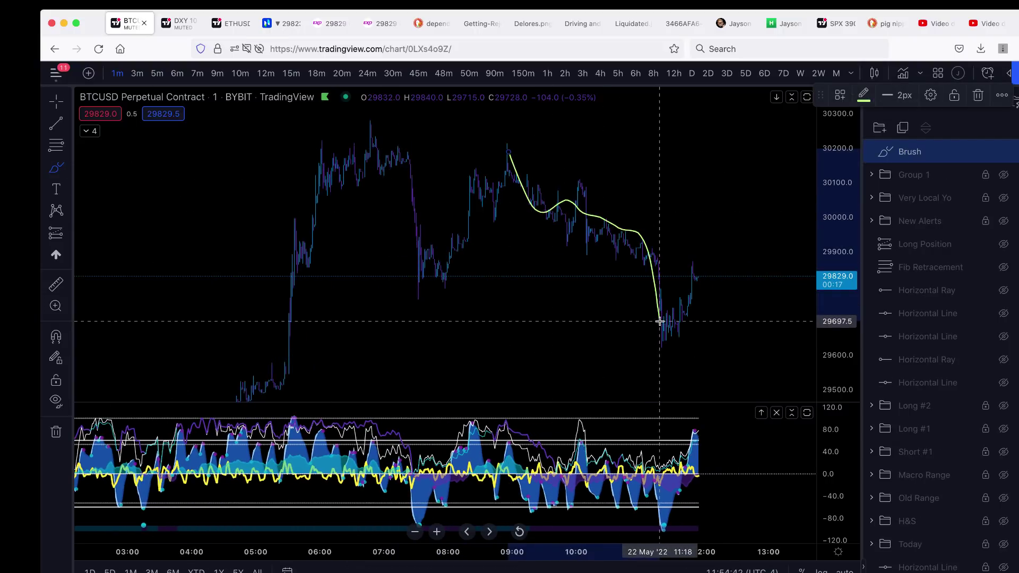
key(Delete)
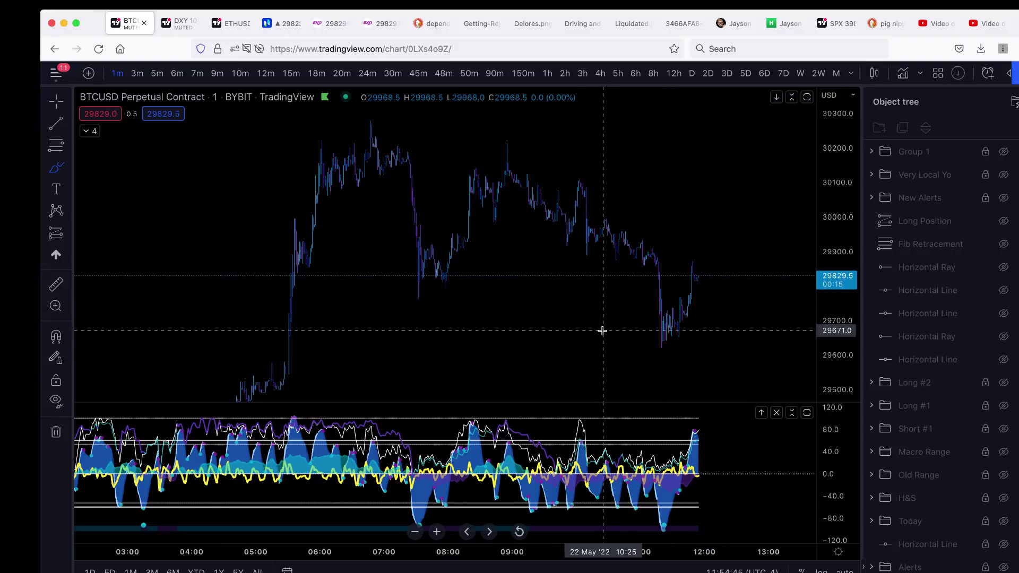
Switch the BTCUSD chart to the 12-minute timeframe and leave the brush tool
scroll(607, 341, down, 2)
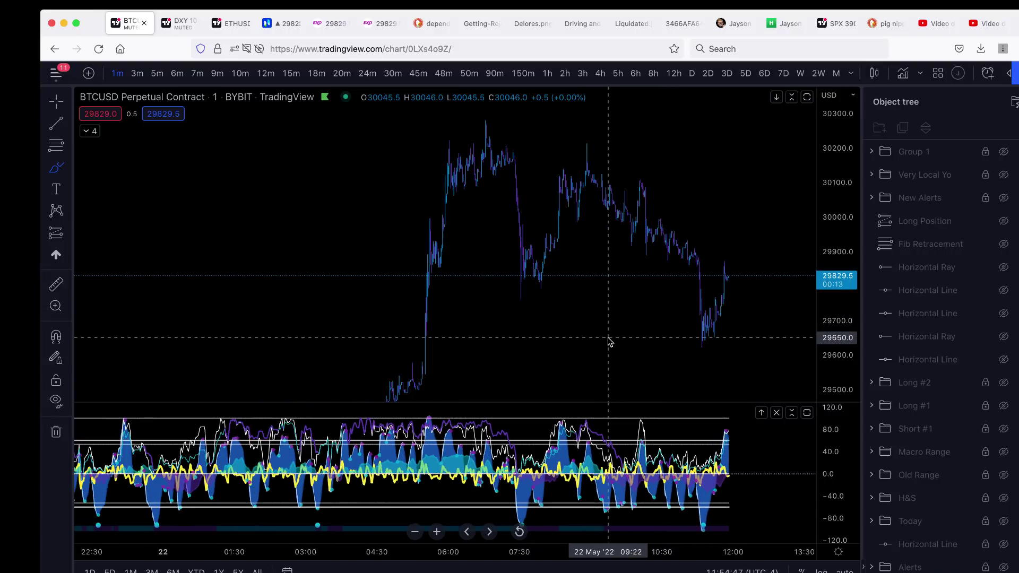
scroll(607, 340, up, 2)
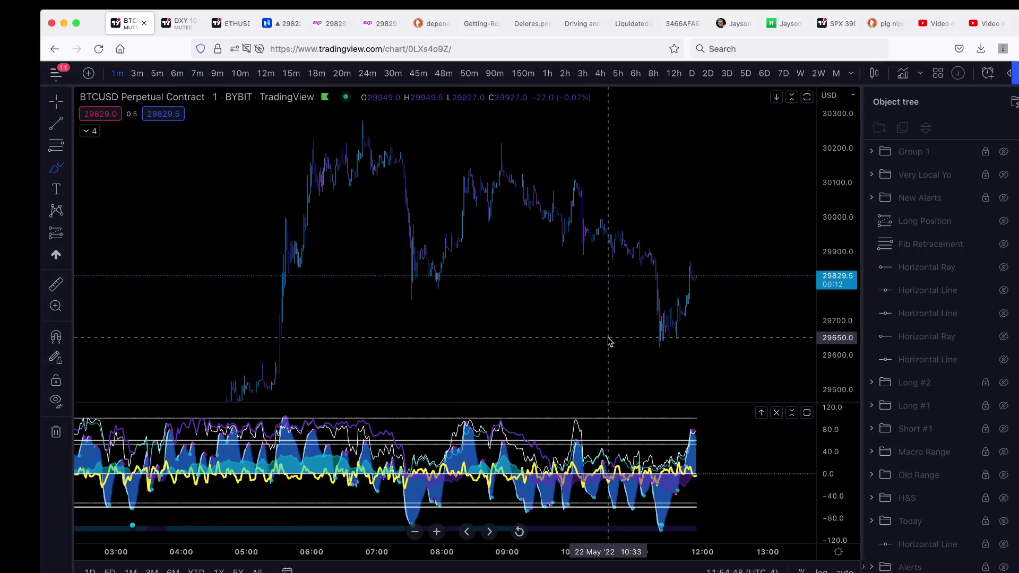
click(266, 74)
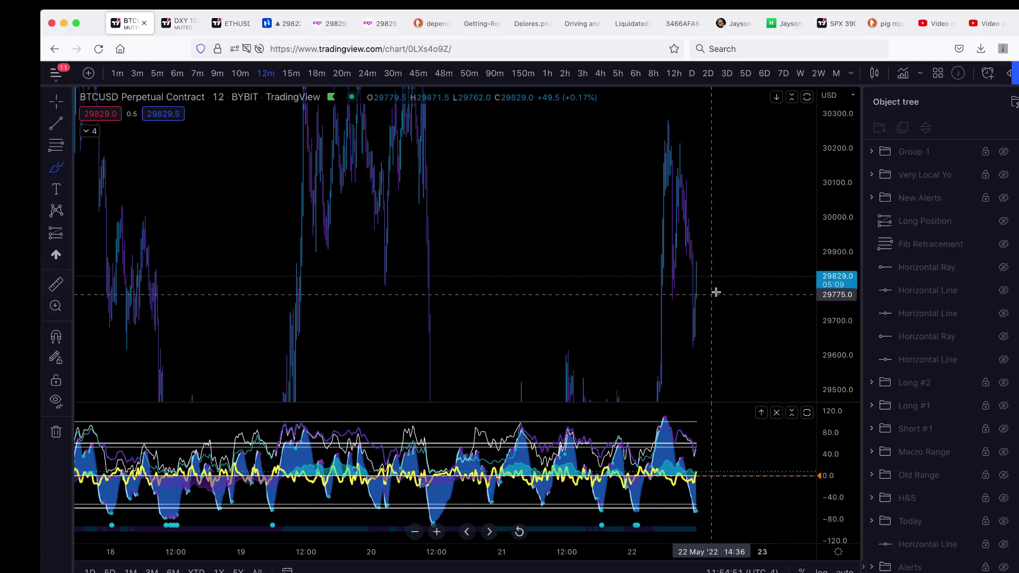
drag(831, 204, 841, 373)
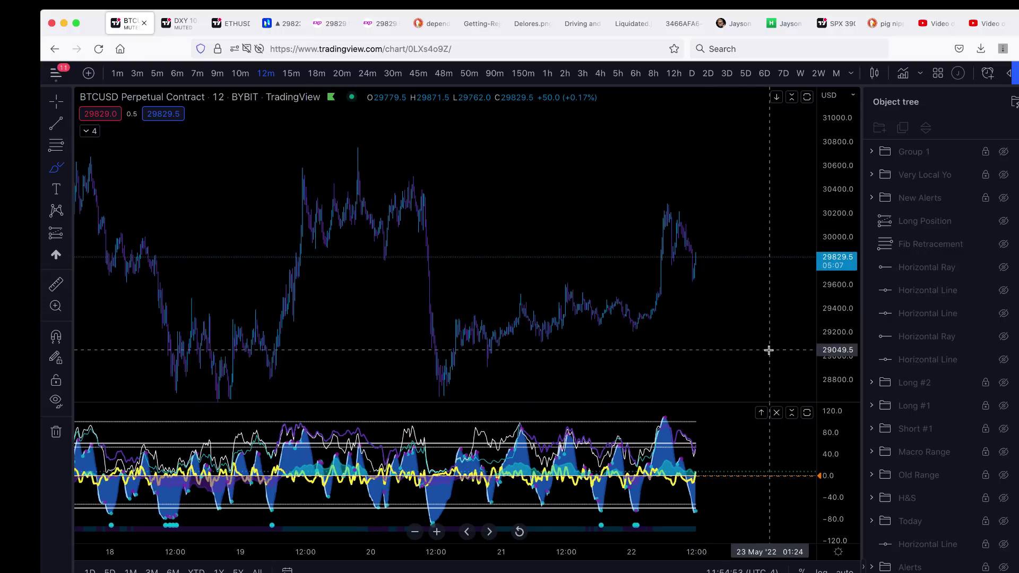
scroll(769, 350, right, 2)
key(Escape)
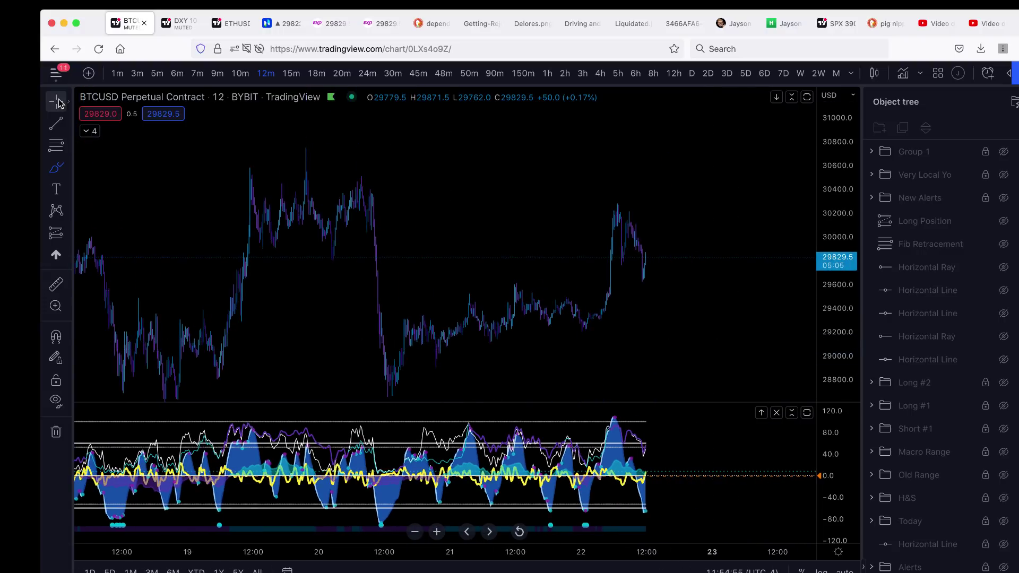
Place a Fib Retracement from the 20 May swing low at about 28661.5 up to the 22 May high at about 30280
drag(618, 363, 591, 330)
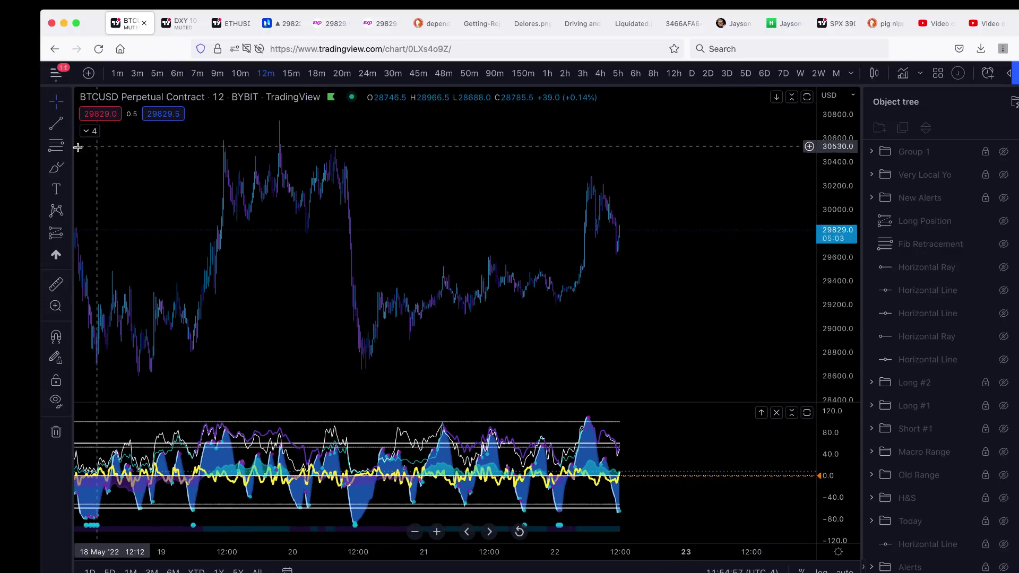
click(57, 144)
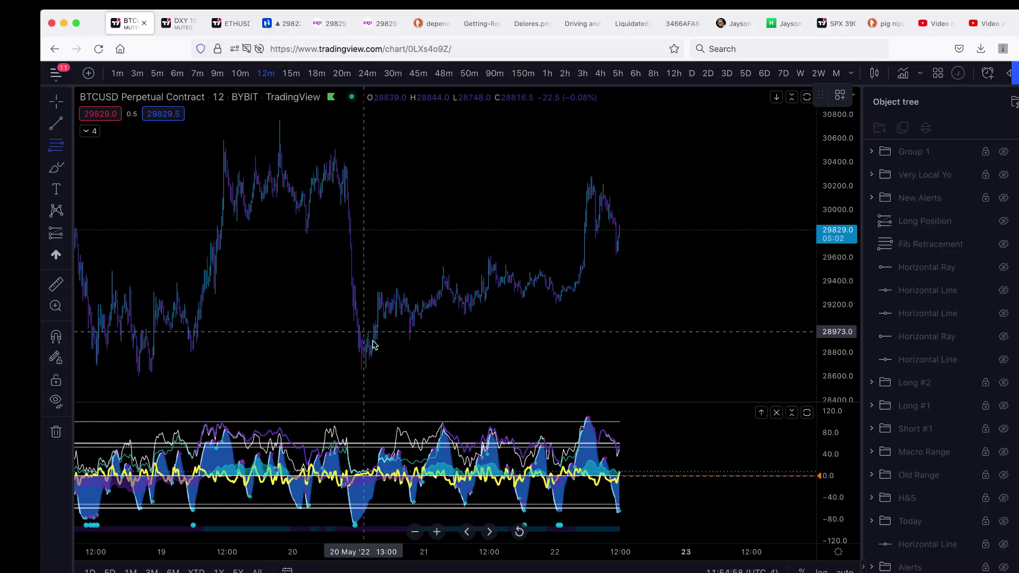
click(382, 369)
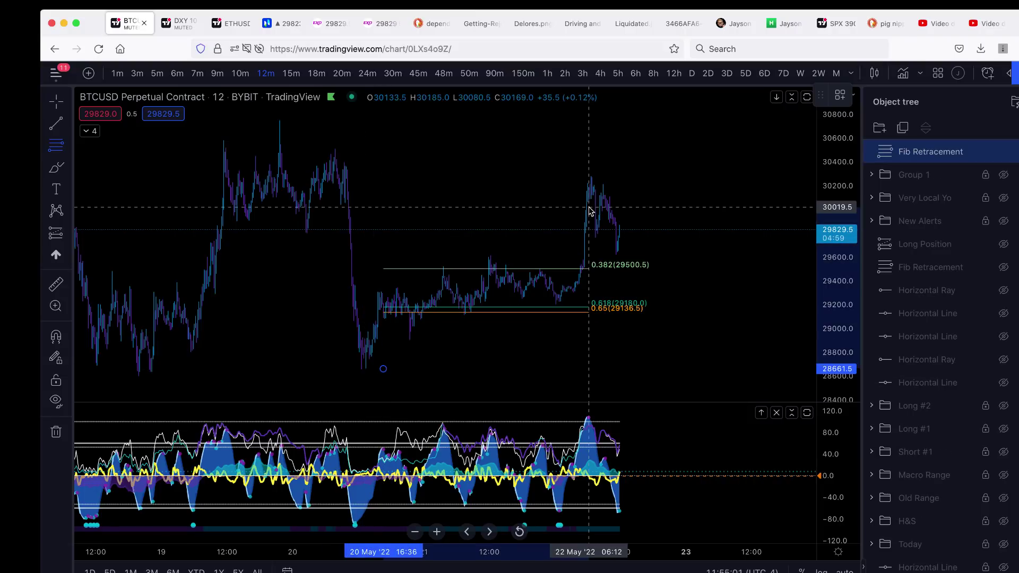
click(667, 177)
Measure the price bounce from the 0.382 retracement level to the top of the latest candle, and clear the measurement
scroll(662, 275, up, 3)
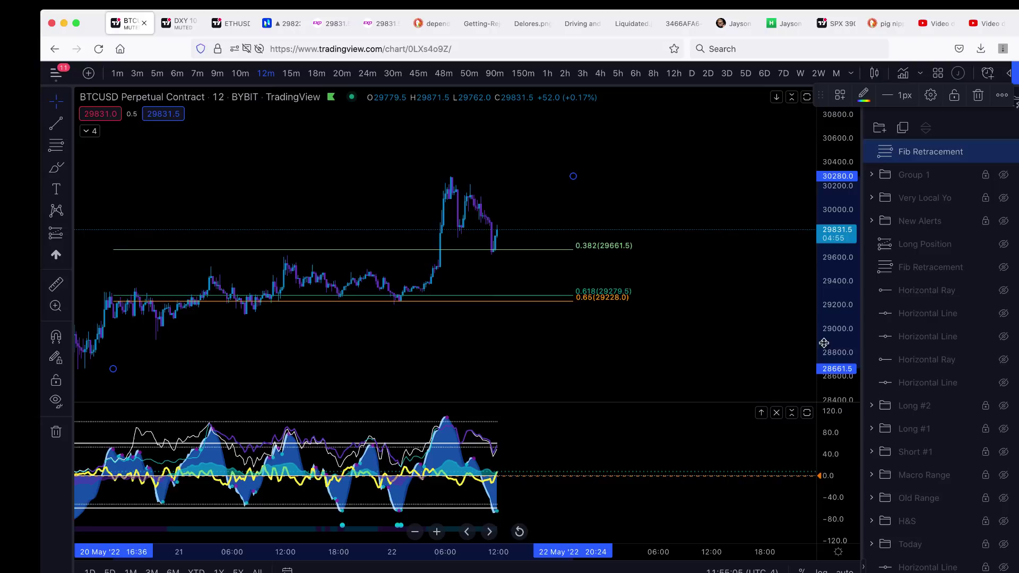
drag(845, 345, 844, 202)
scroll(739, 298, up, 3)
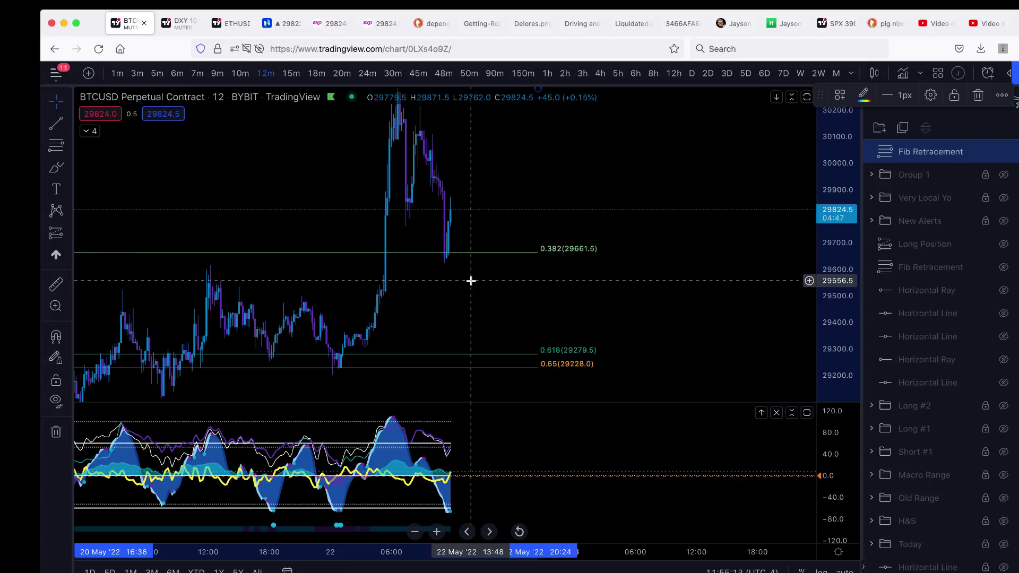
click(56, 284)
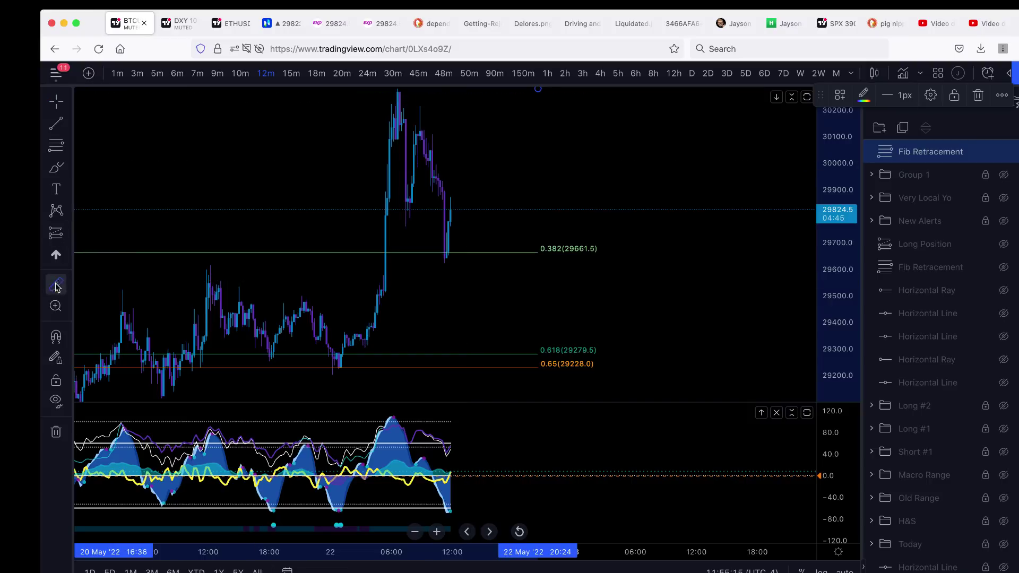
click(458, 256)
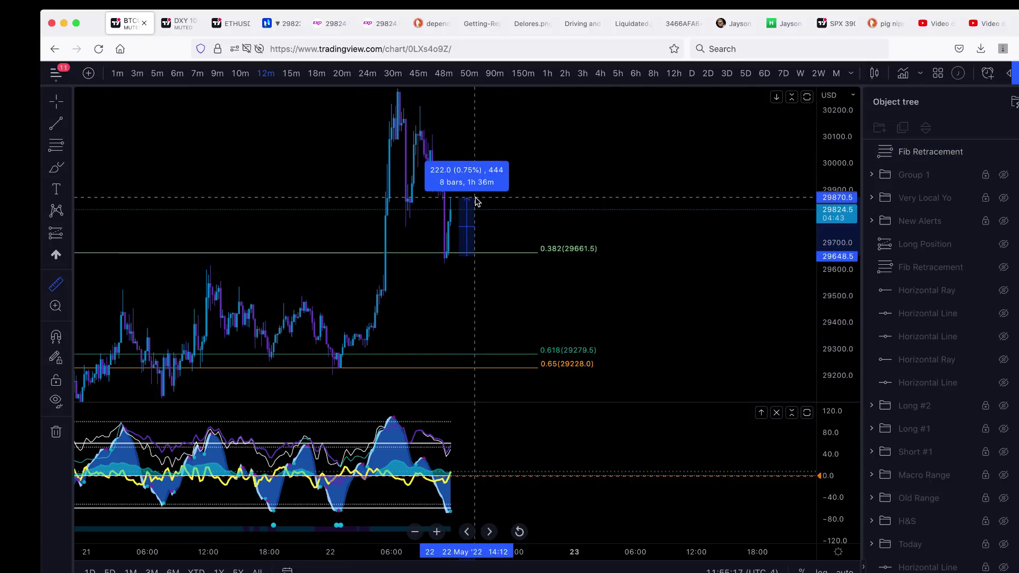
click(476, 197)
click(538, 211)
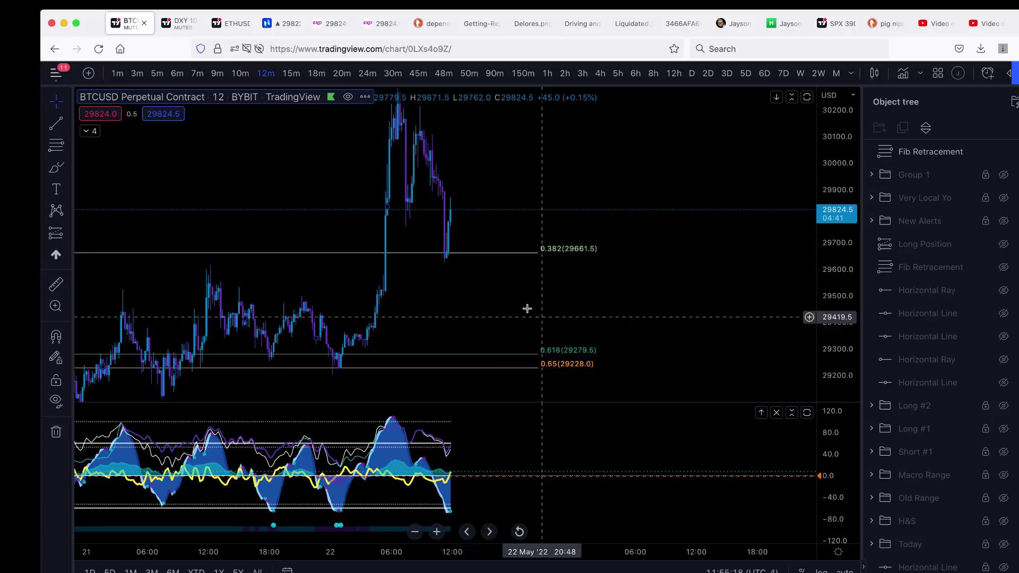
Circle the candle low at the 0.382 retracement level with the brush, and delete the circle
click(56, 167)
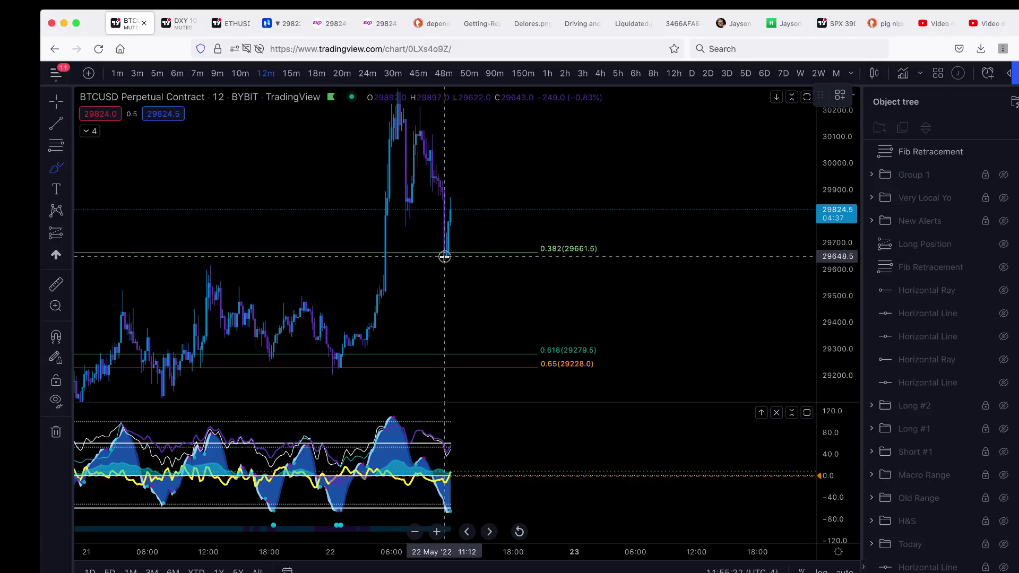
mouse_move(443, 254)
mouse_down()
mouse_move(437, 240)
mouse_move(442, 248)
mouse_up()
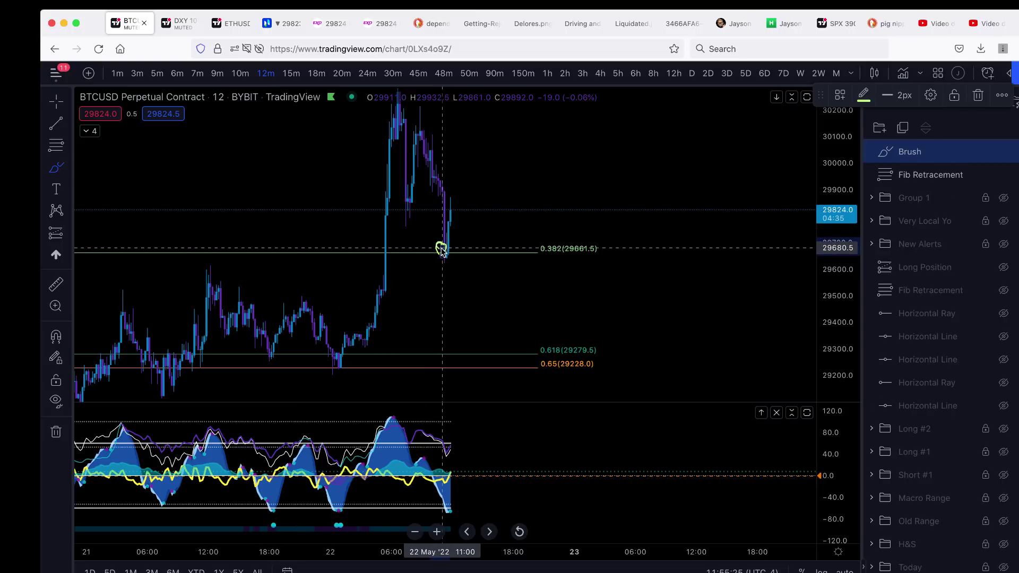
key(Delete)
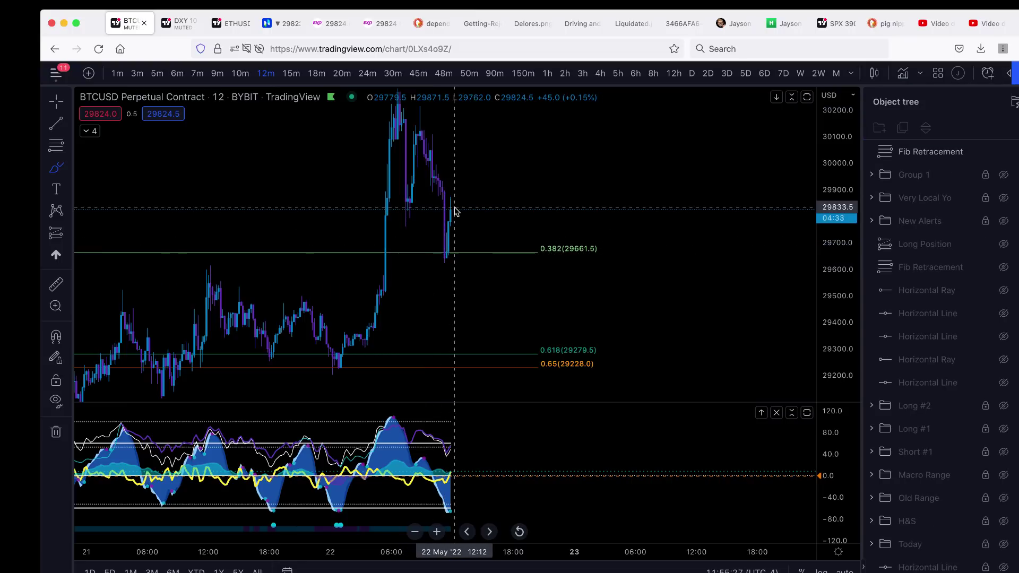
Circle the chart's highest peak, just before 20 May and slightly below 30800, with the brush
scroll(709, 296, down, 5)
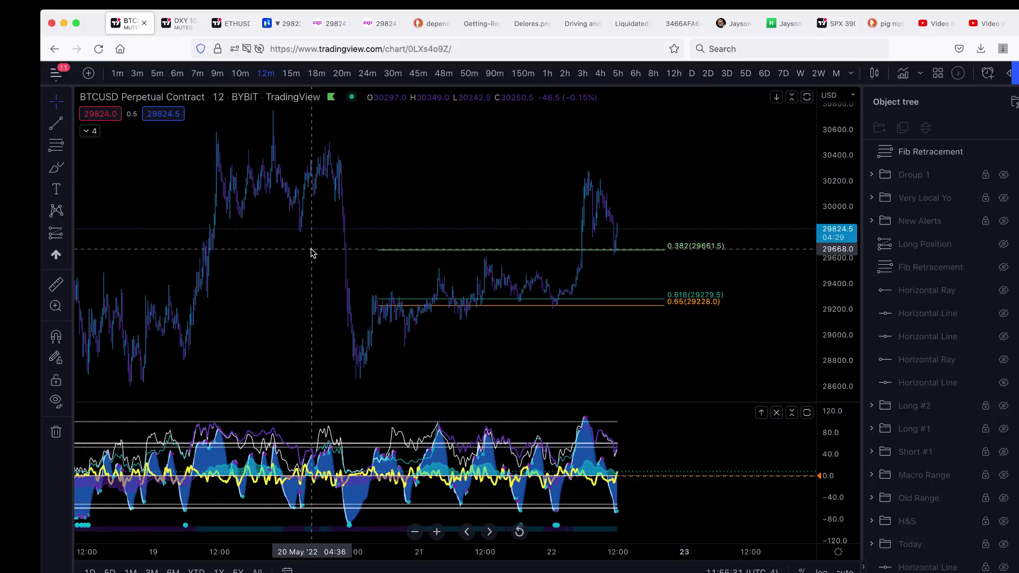
drag(284, 255, 316, 323)
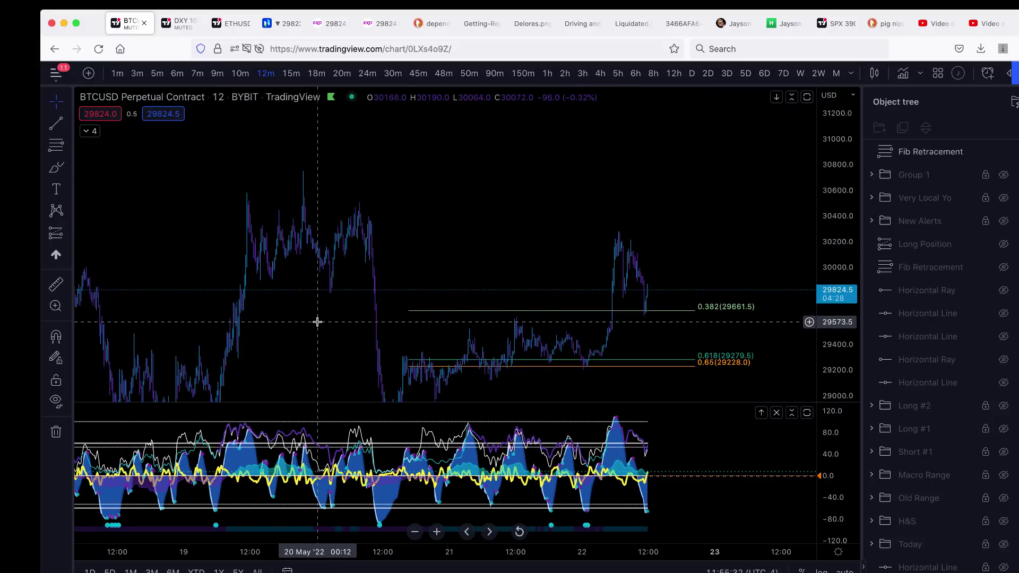
click(56, 168)
mouse_move(305, 180)
mouse_down()
mouse_move(281, 177)
mouse_move(303, 176)
mouse_up()
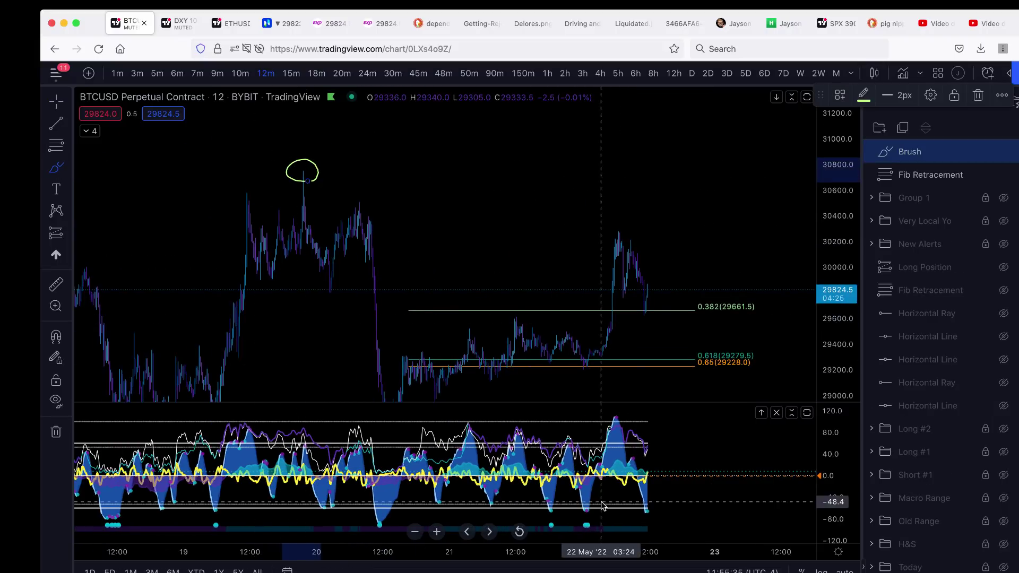
Switch to Discord and review the earlier potential short day trade posts in the potential-btc-scalp-trade-setups channel
click(609, 572)
scroll(554, 420, up, 8)
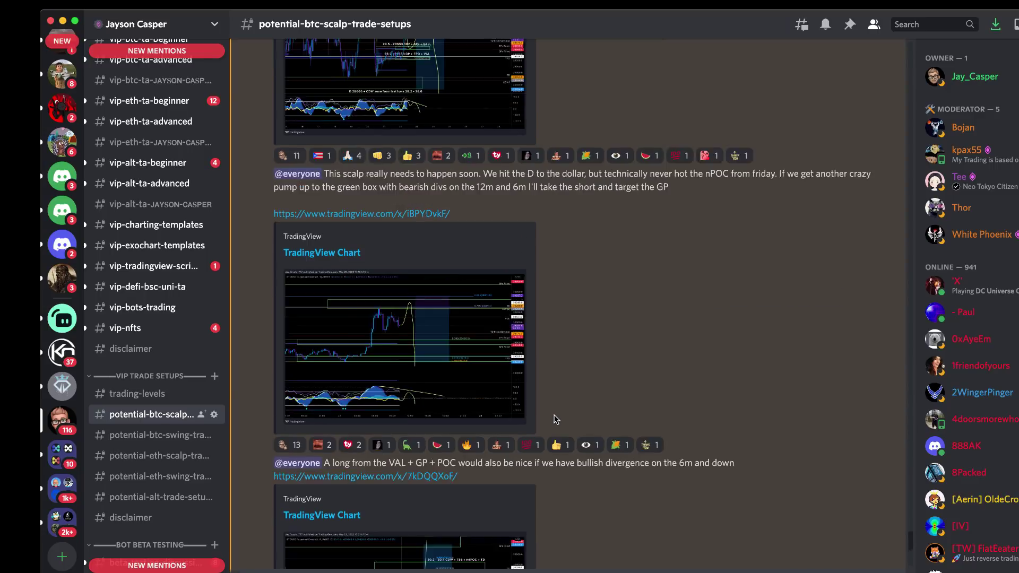
scroll(555, 419, up, 10)
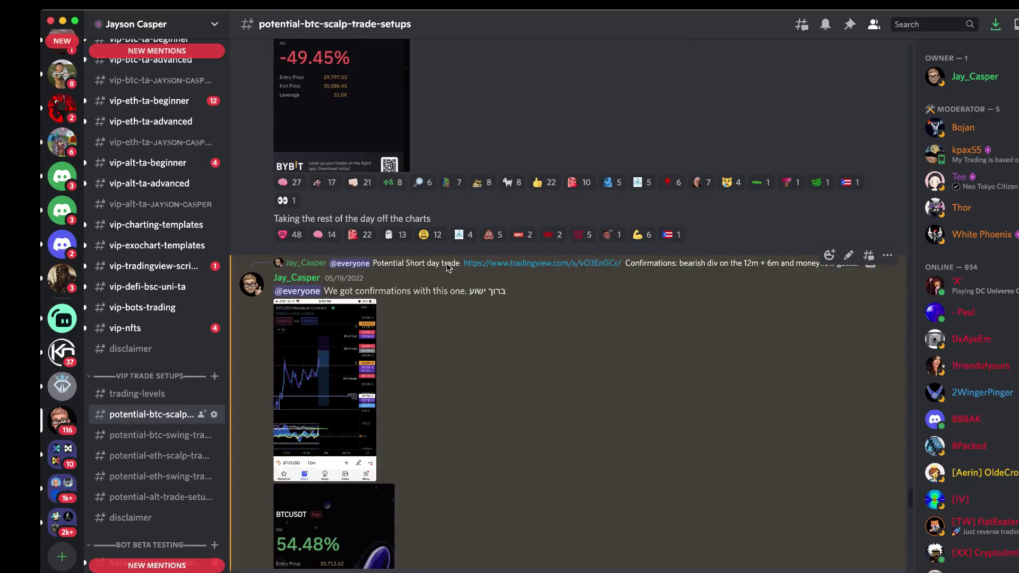
scroll(445, 266, up, 10)
click(460, 333)
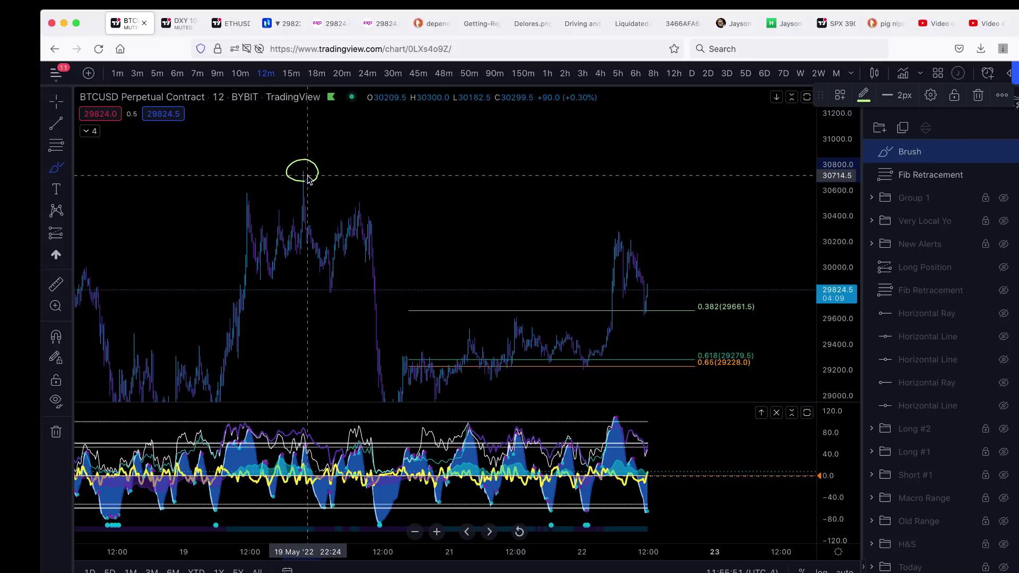
Examine the open BTCUSD short position on Phemex, including its entry price, PNL and the entry point on the chart
drag(307, 178, 412, 177)
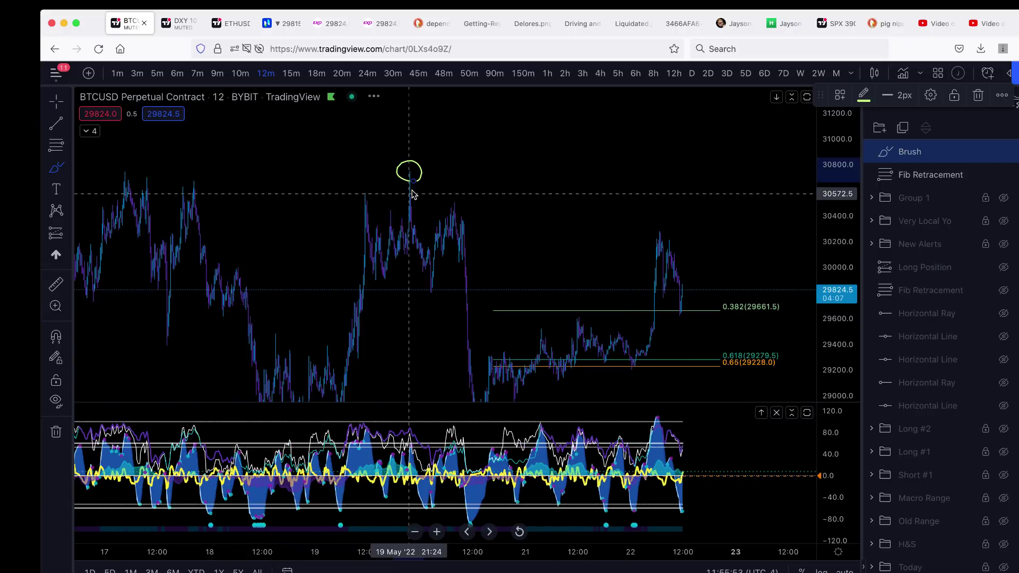
click(284, 25)
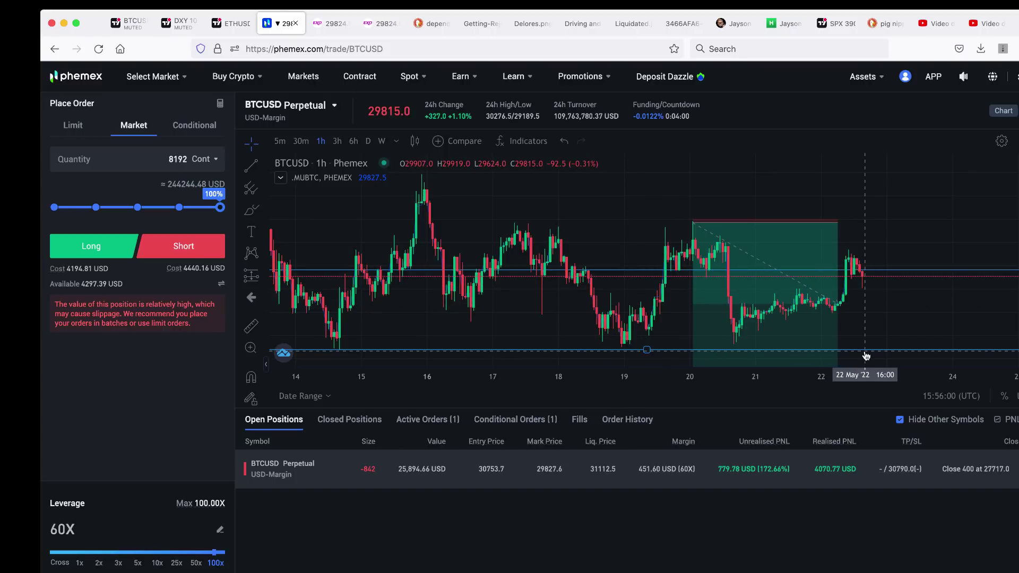
scroll(874, 534, up, 5)
scroll(874, 534, right, 2)
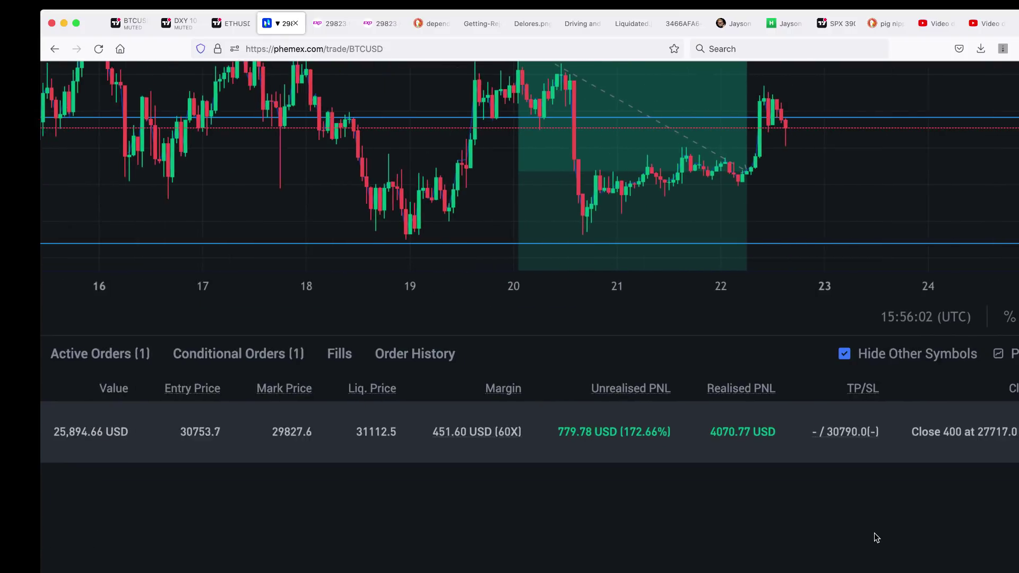
scroll(874, 534, up, 3)
scroll(874, 534, up, 1)
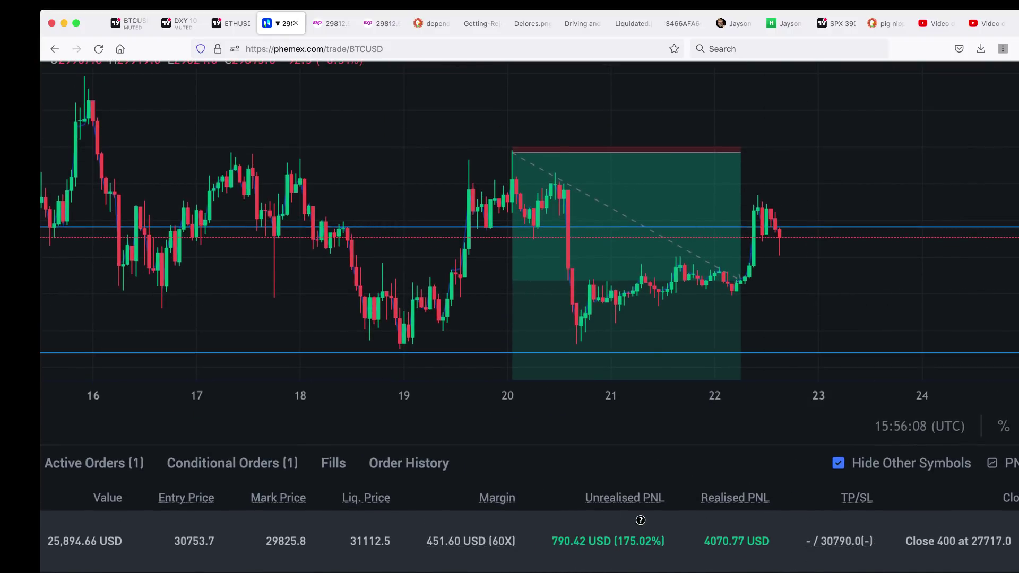
mouse_move(729, 278)
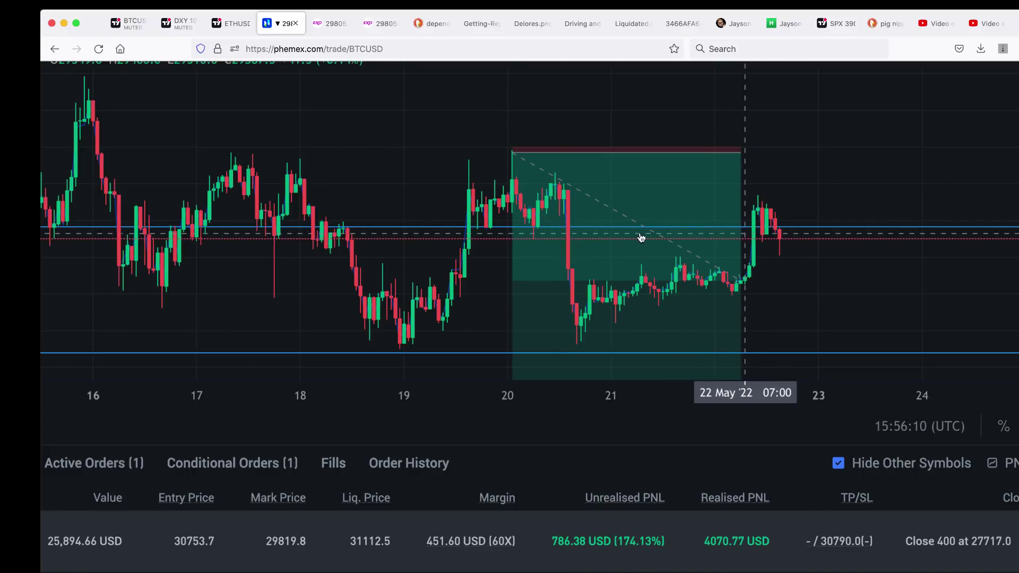
Return to the BTCUSD chart in TradingView and delete the brush circle around the peak before 20 May
click(133, 24)
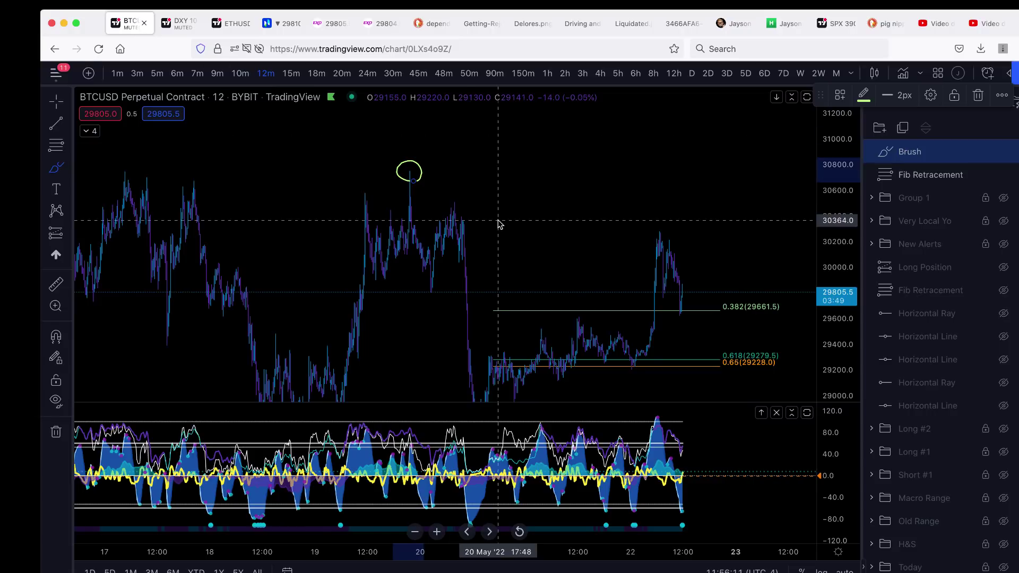
key(Delete)
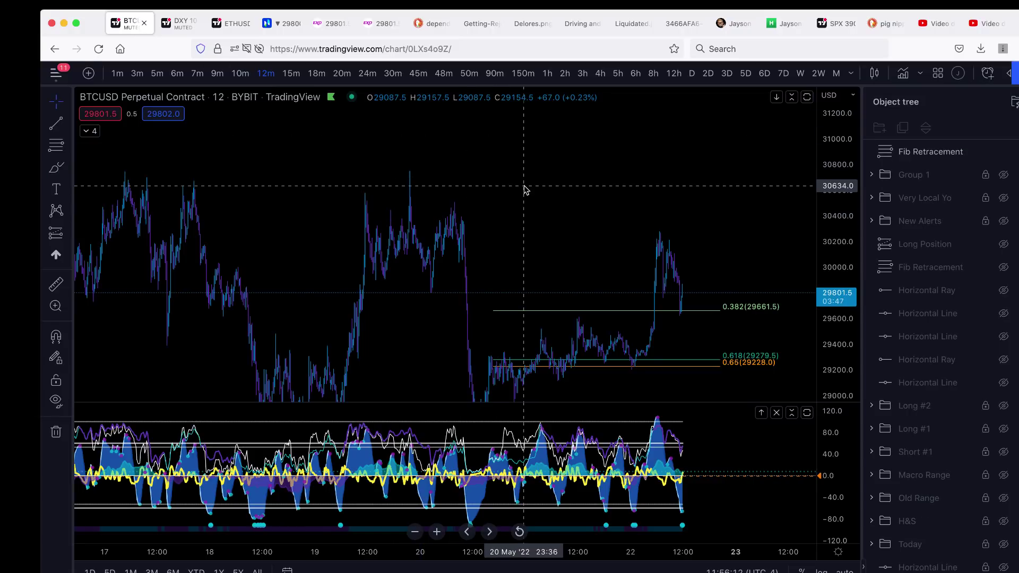
drag(555, 233, 435, 144)
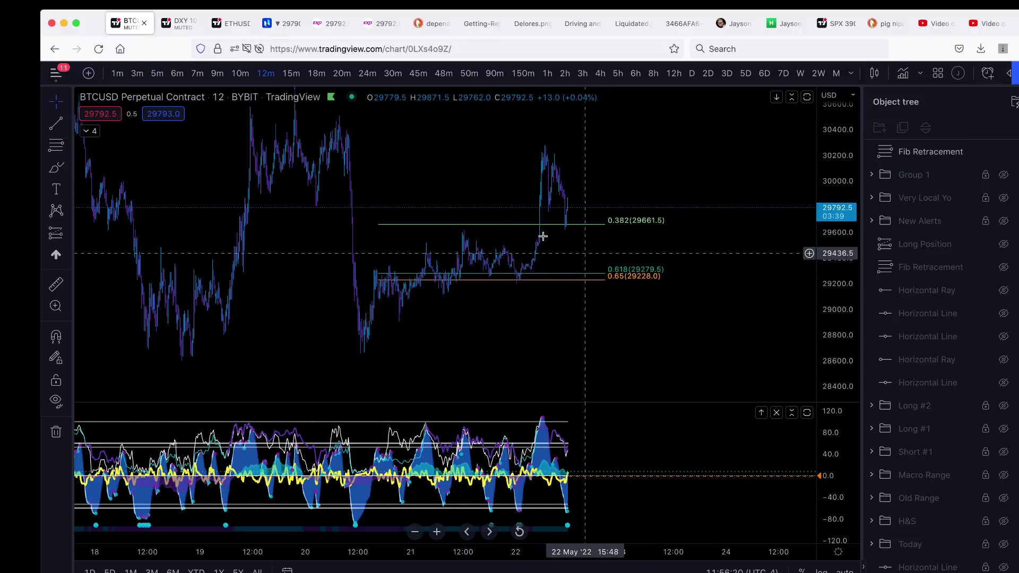
Switch to Discord and open the vip-btc-ta analyst channel with the 22 May support and resistance levels
click(711, 571)
click(631, 549)
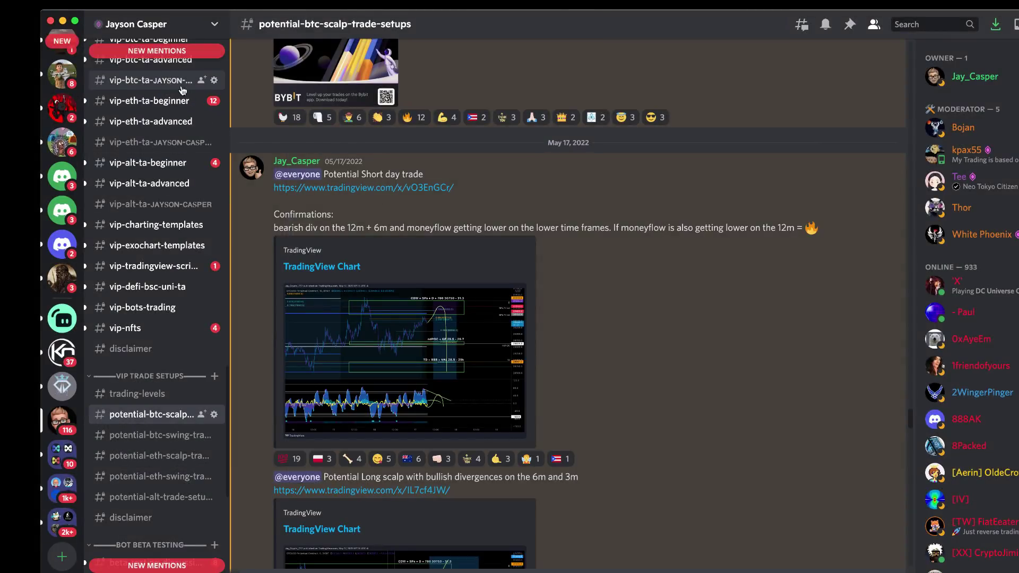
key(super+bracketleft)
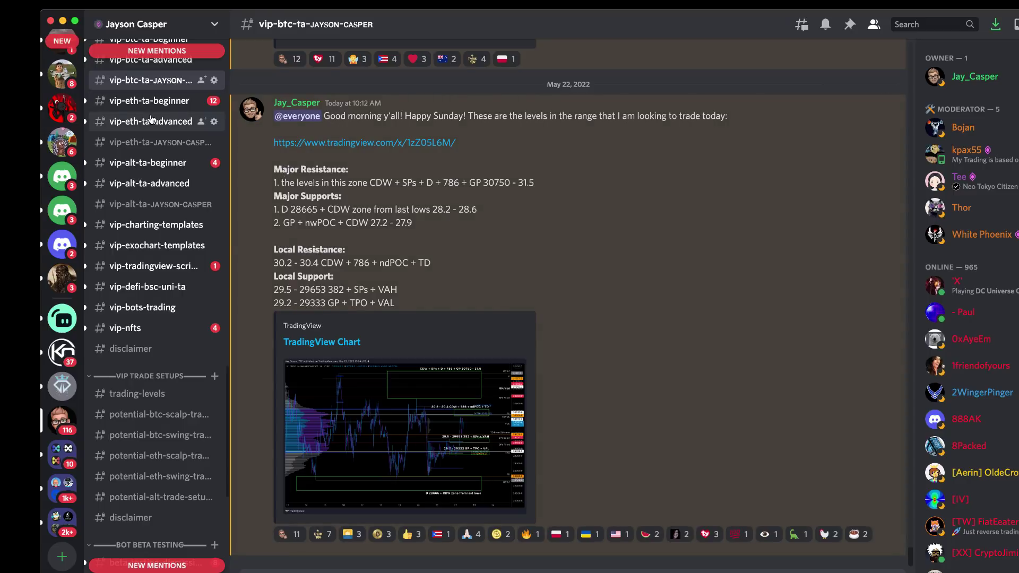
View the chart image of the "easy short setup, hit to the dollar" post in the vip-btc-ta-advanced channel and close it
scroll(157, 95, up, 1)
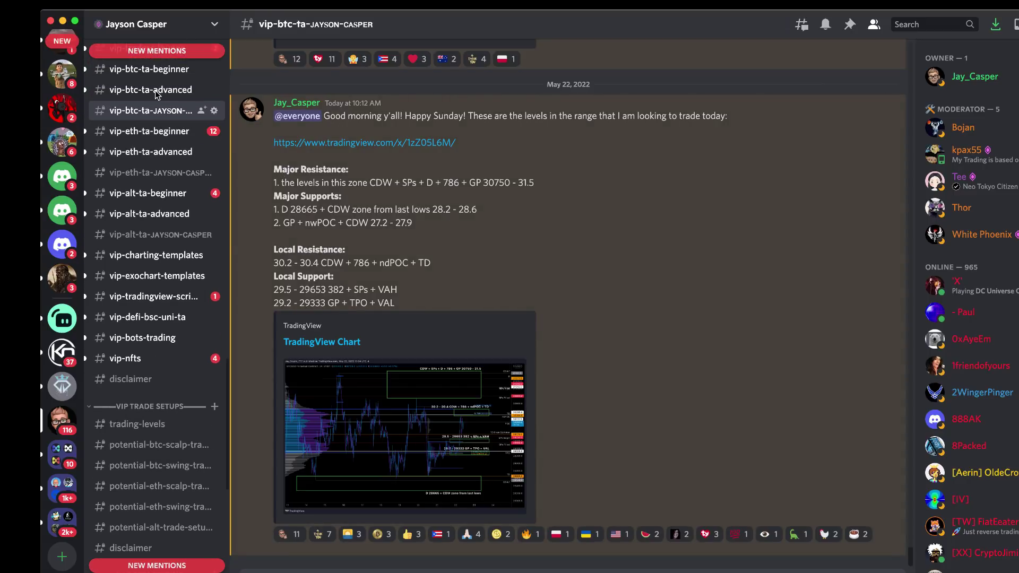
key(alt+Up)
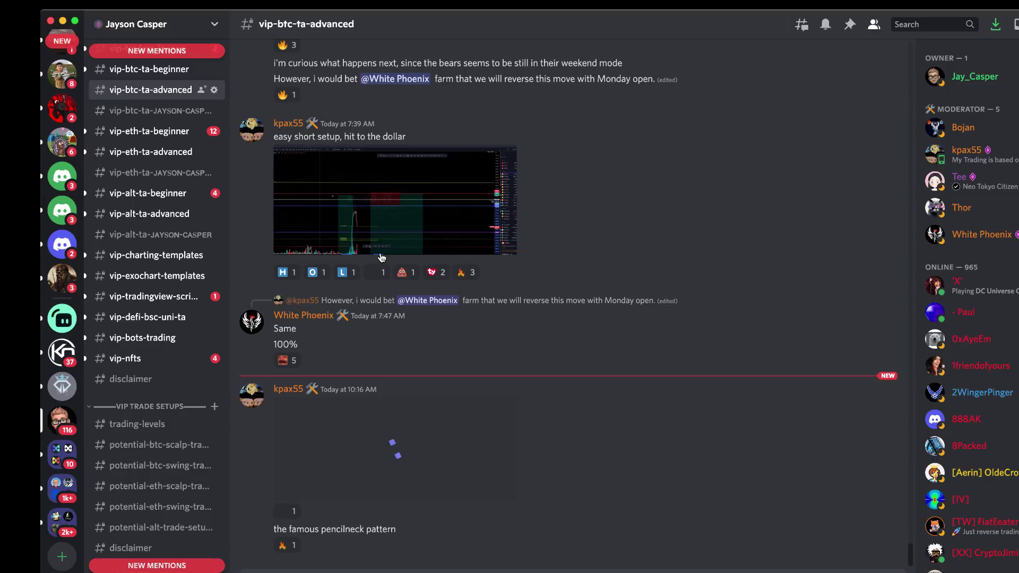
scroll(421, 248, up, 3)
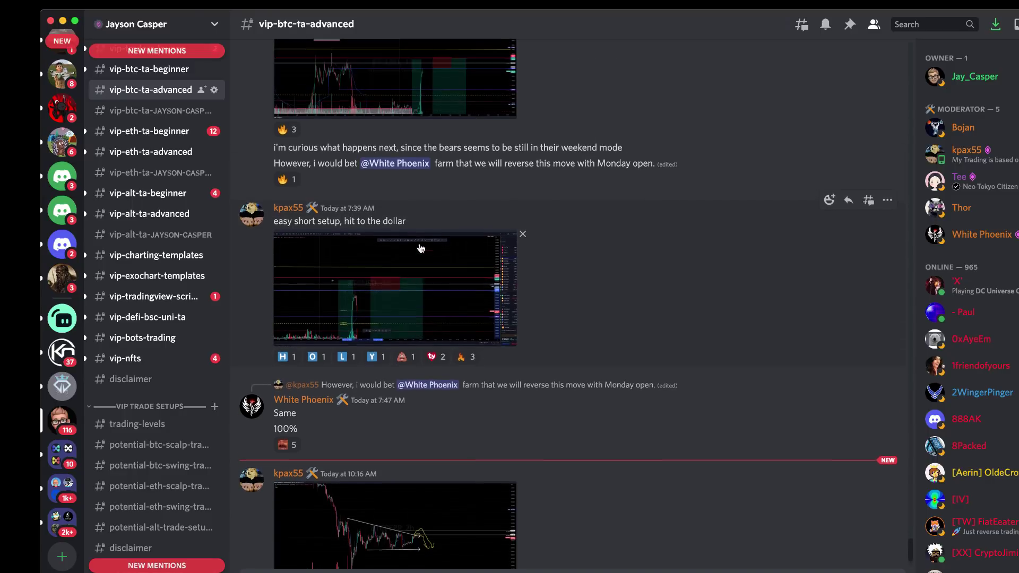
click(374, 287)
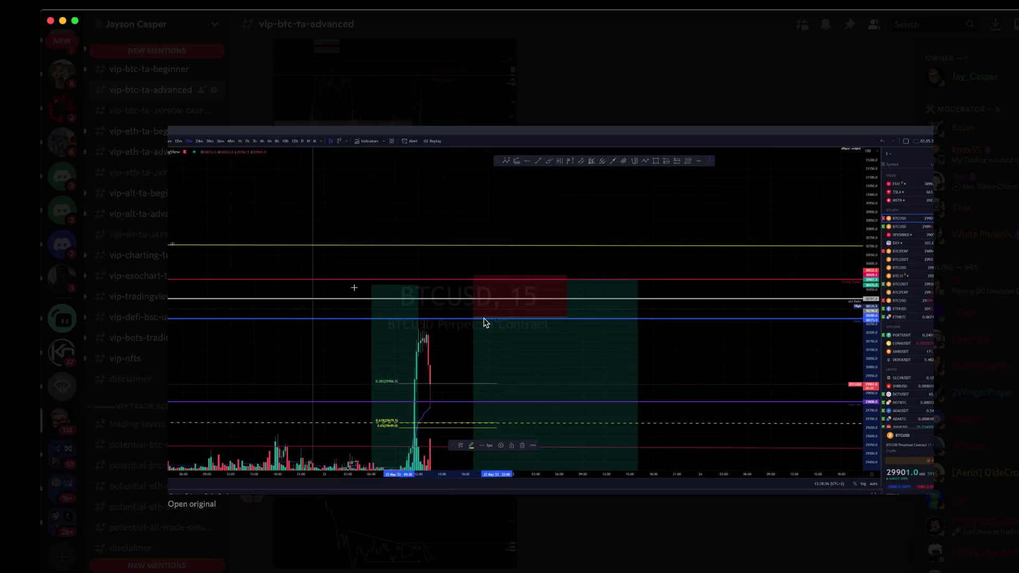
click(579, 81)
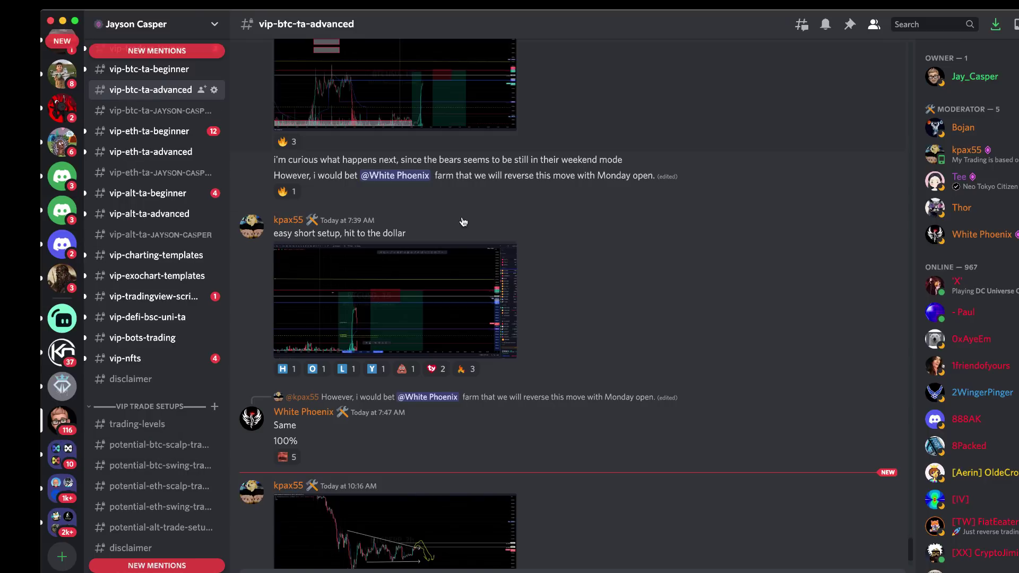
Enlarge the TradingView chart image in the vip-btc-ta analyst channel's 22 May levels post
click(166, 114)
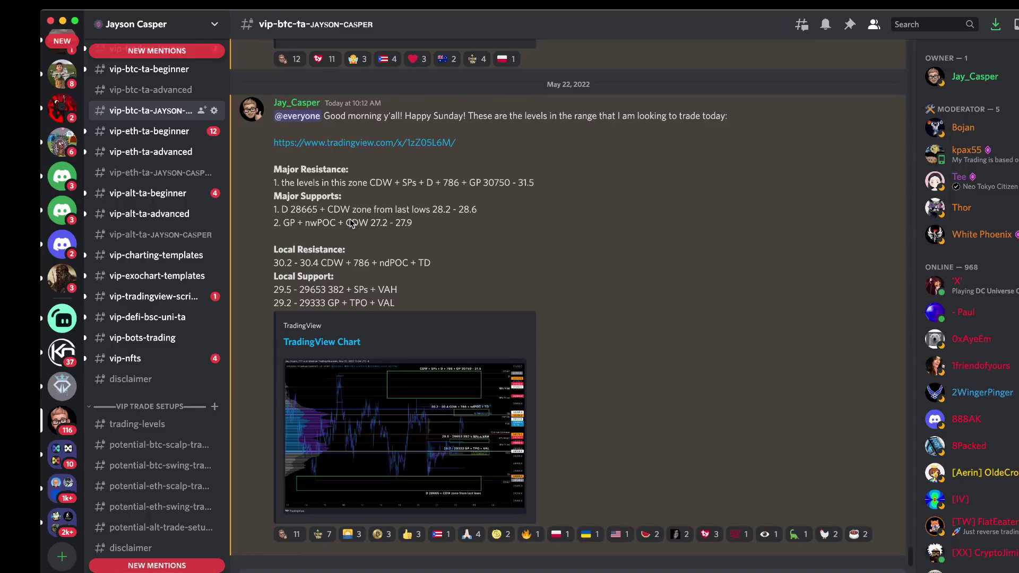
click(444, 437)
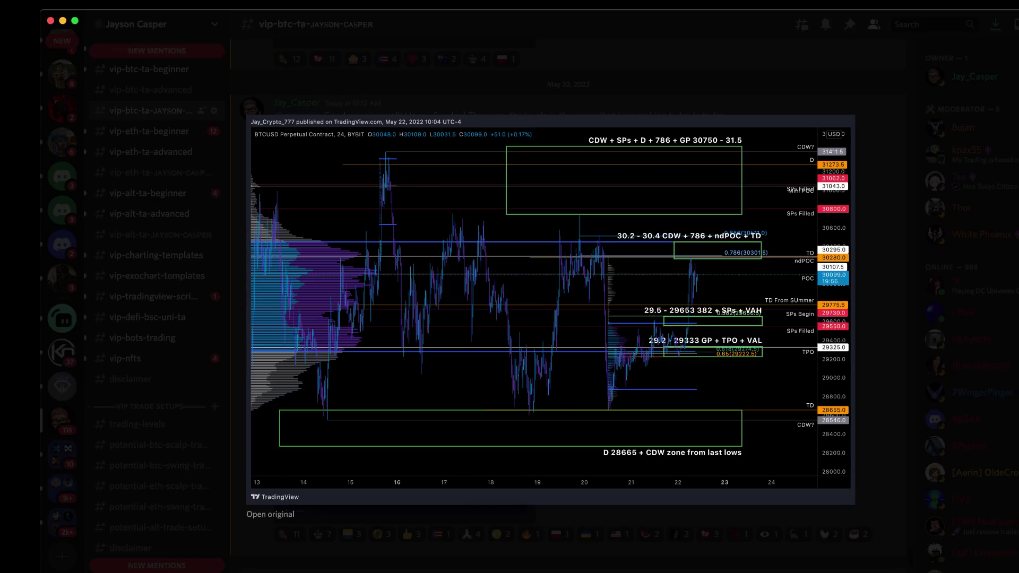
Switch back to the BTCUSD chart in TradingView and delete the Fib Retracement
key(super+Tab)
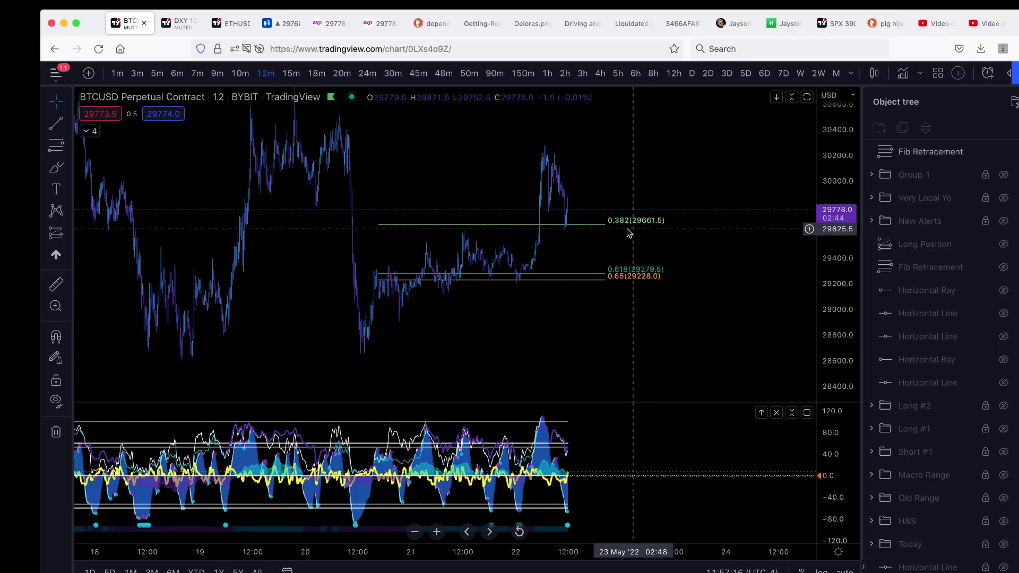
scroll(608, 229, up, 3)
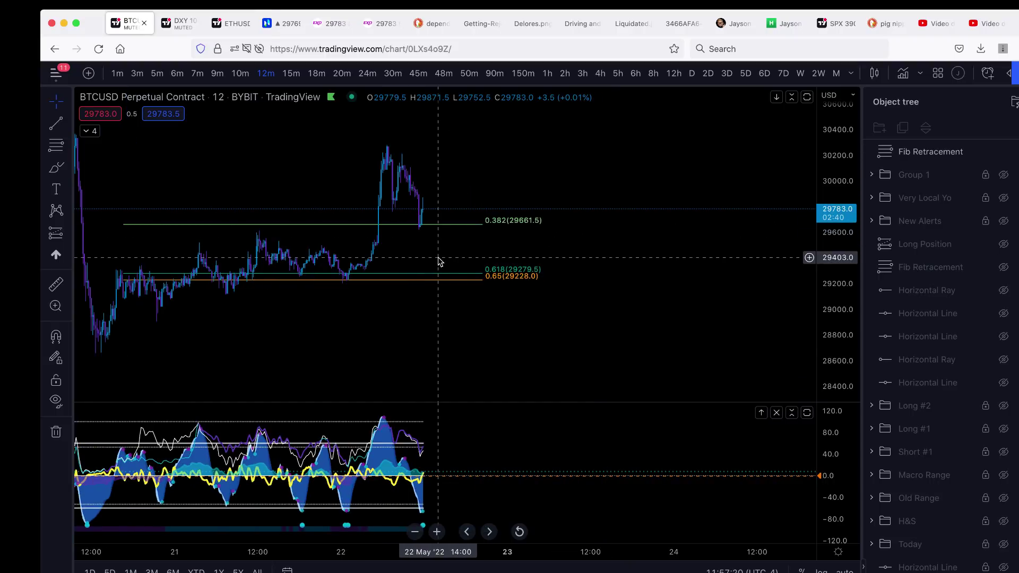
scroll(438, 261, down, 3)
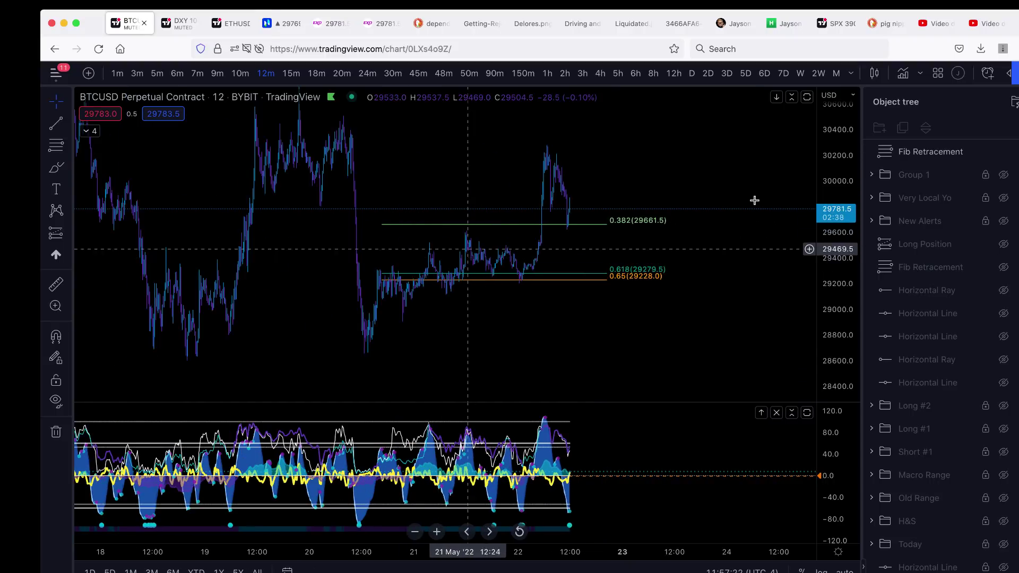
scroll(703, 321, down, 3)
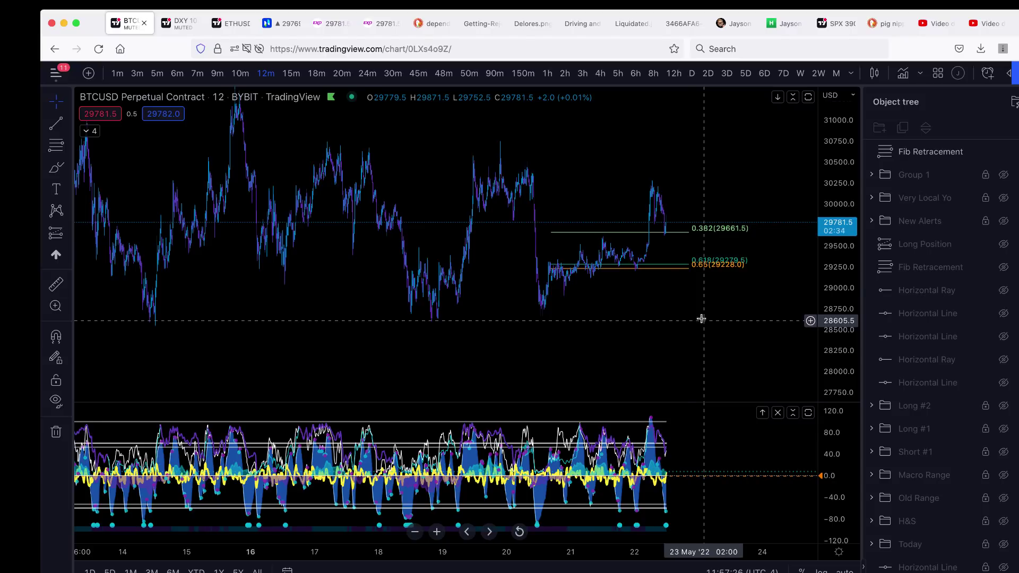
click(676, 263)
key(Delete)
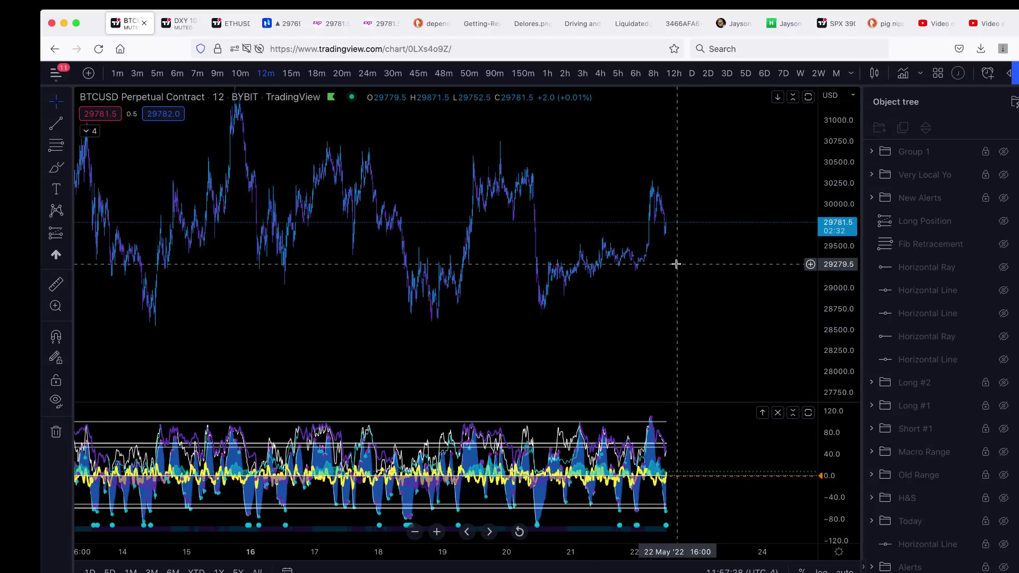
Enlarge the oscillator pane by raising its border with the price chart
scroll(674, 265, up, 4)
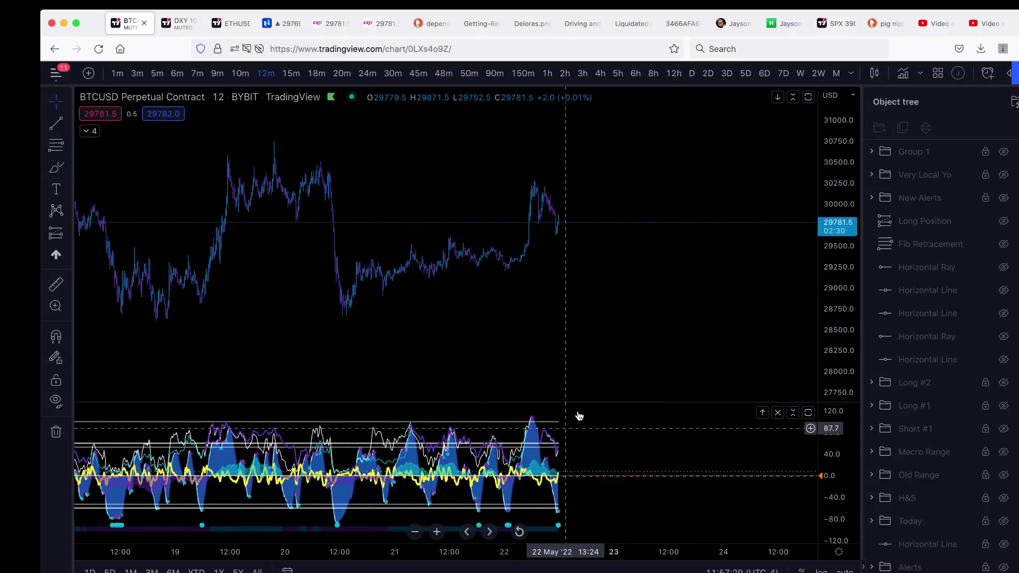
drag(586, 405, 591, 341)
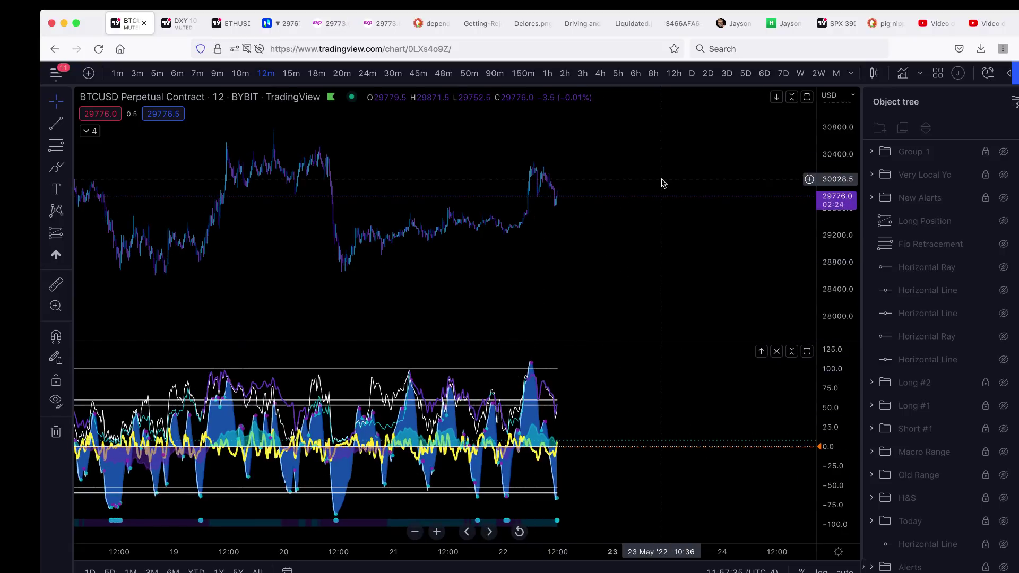
Show the trading course website and go over its introductory text about becoming a profitable trader
click(733, 23)
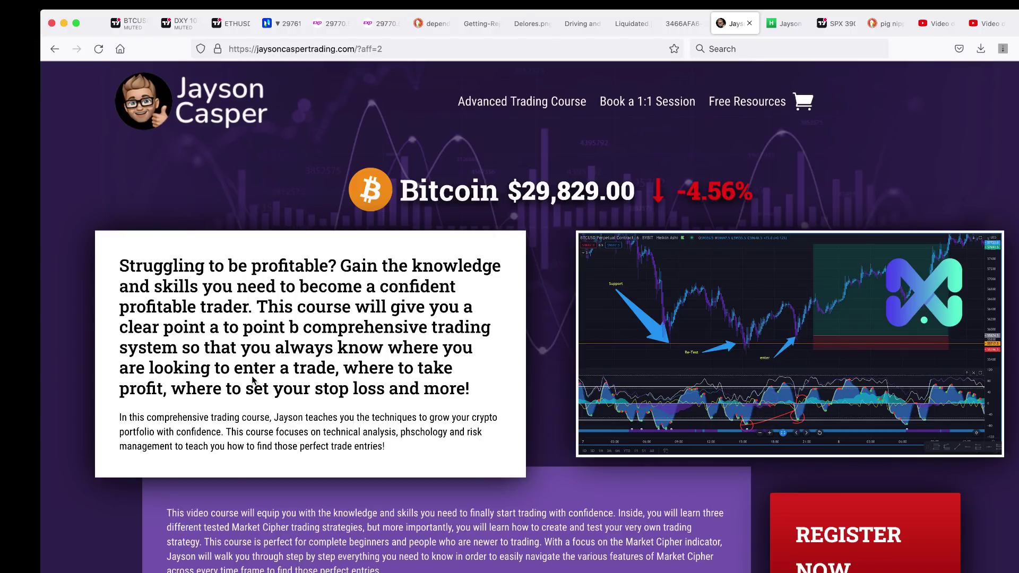
drag(121, 263, 472, 311)
click(474, 312)
Return to the BTCUSD chart and change its timeframe to 1h
click(133, 24)
scroll(588, 277, left, 3)
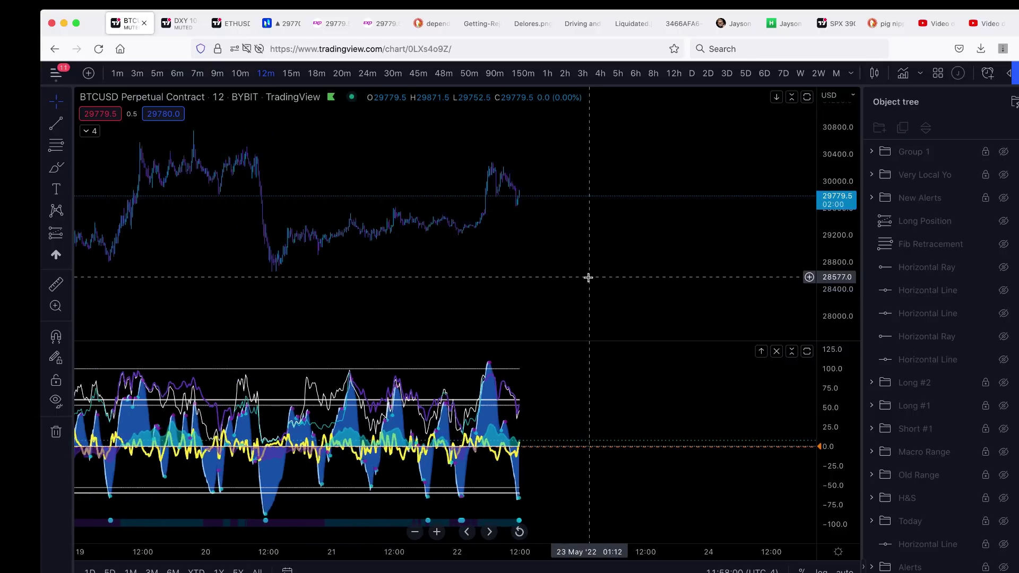
scroll(588, 276, down, 4)
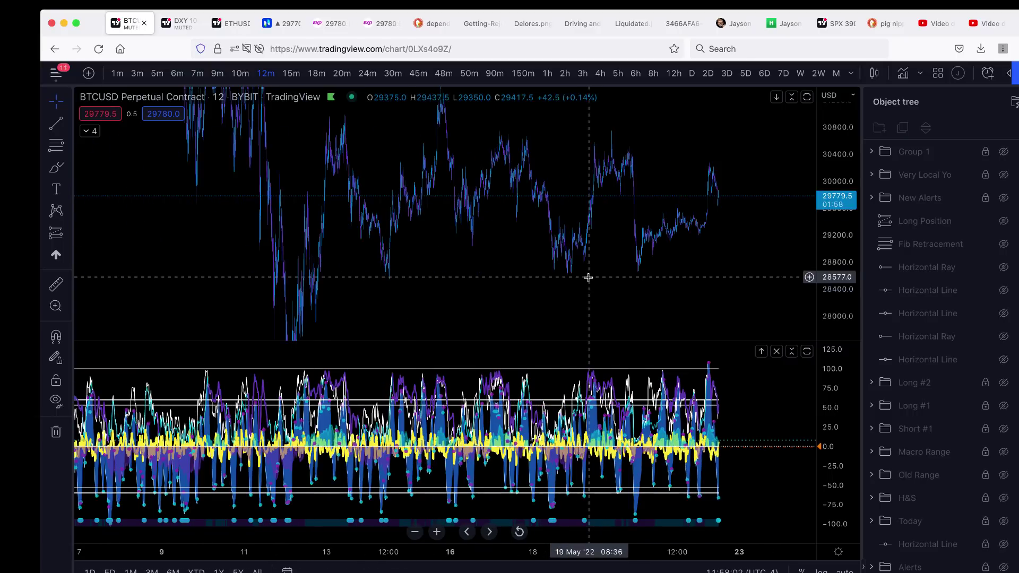
scroll(588, 277, up, 1)
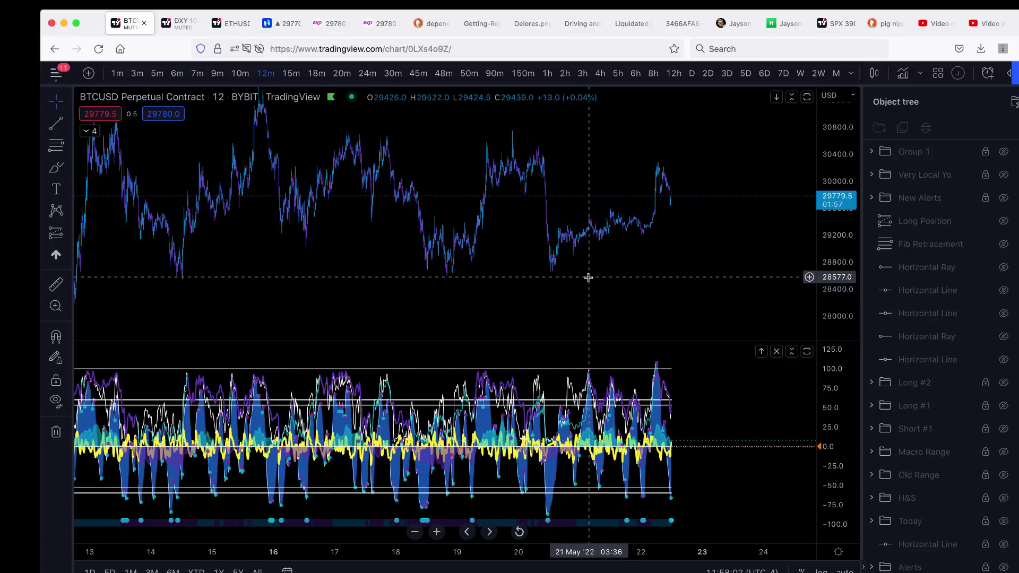
click(547, 74)
scroll(690, 258, up, 3)
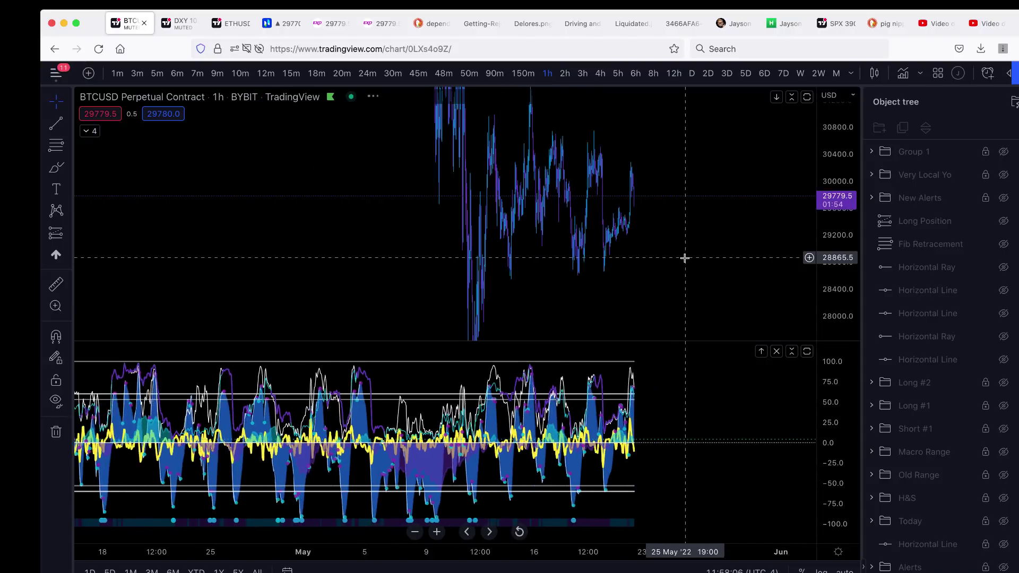
Add a horizontal line at 30715 across the recent range highs of the 1h chart
drag(846, 170, 838, 287)
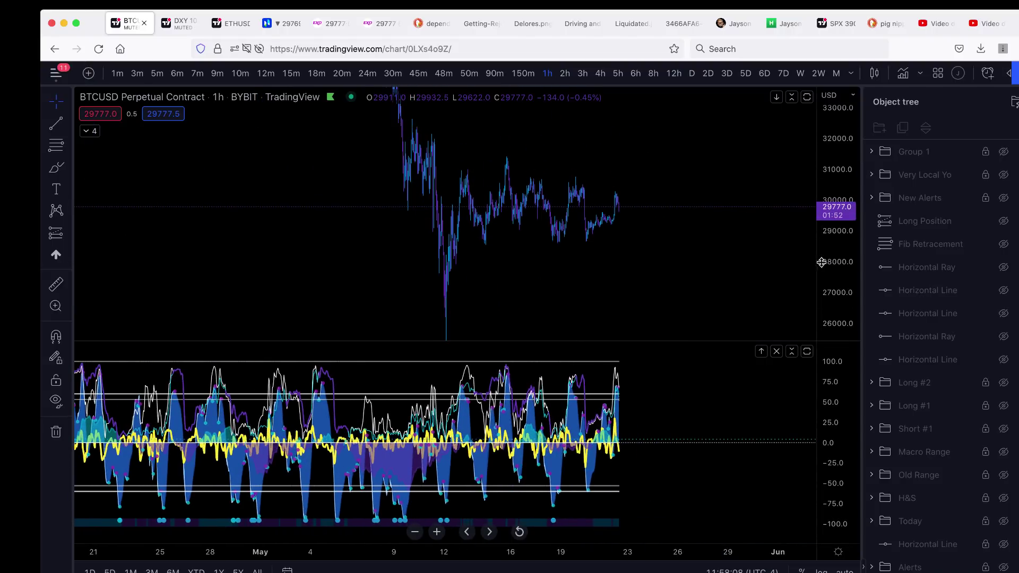
key(alt+h)
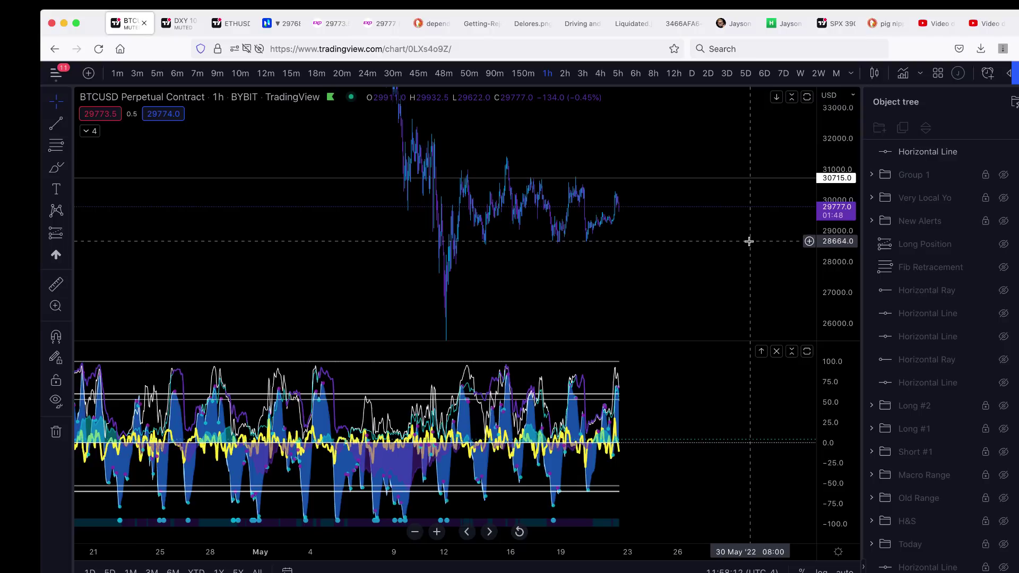
Add a horizontal line at 28625 across the recent range lows of the 1h chart
key(alt+h)
scroll(748, 301, up, 2)
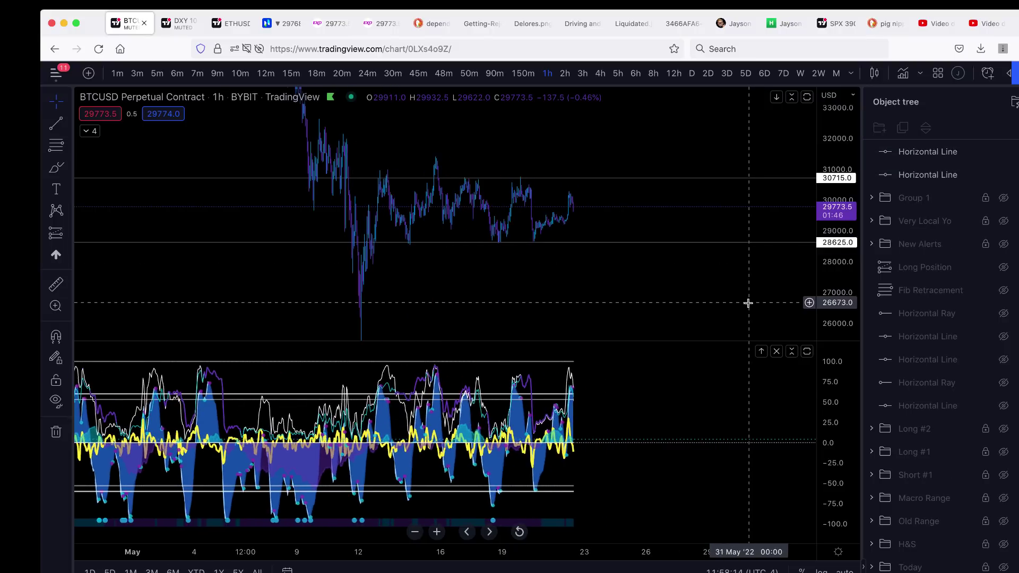
Examine the 1h price action around the two range lines, including the preceding drop, at different price scales
mouse_move(833, 296)
mouse_down()
mouse_move(843, 216)
mouse_move(840, 291)
mouse_up()
scroll(768, 262, up, 2)
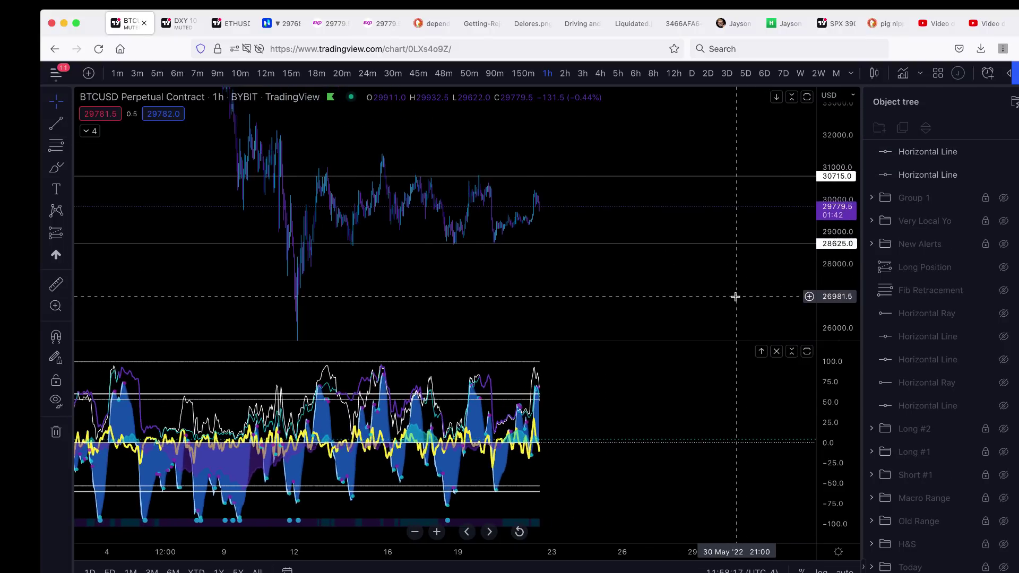
scroll(734, 296, down, 2)
drag(842, 184, 841, 260)
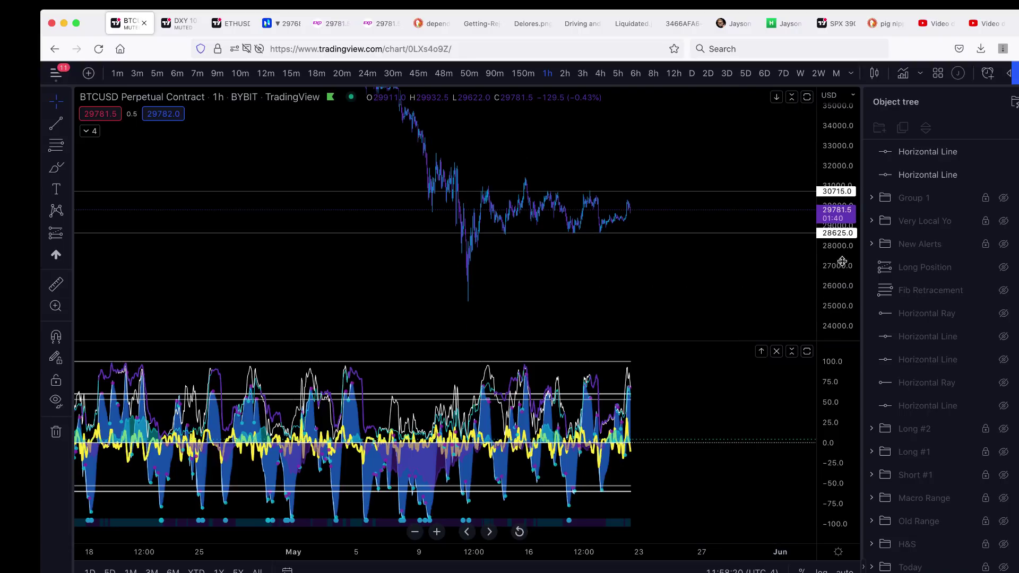
scroll(735, 260, down, 3)
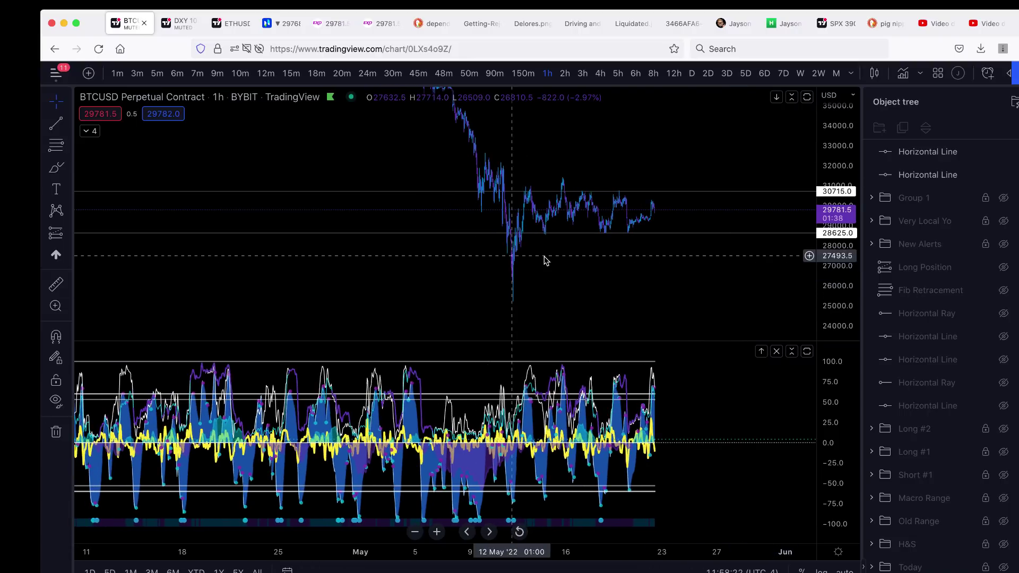
scroll(604, 299, up, 2)
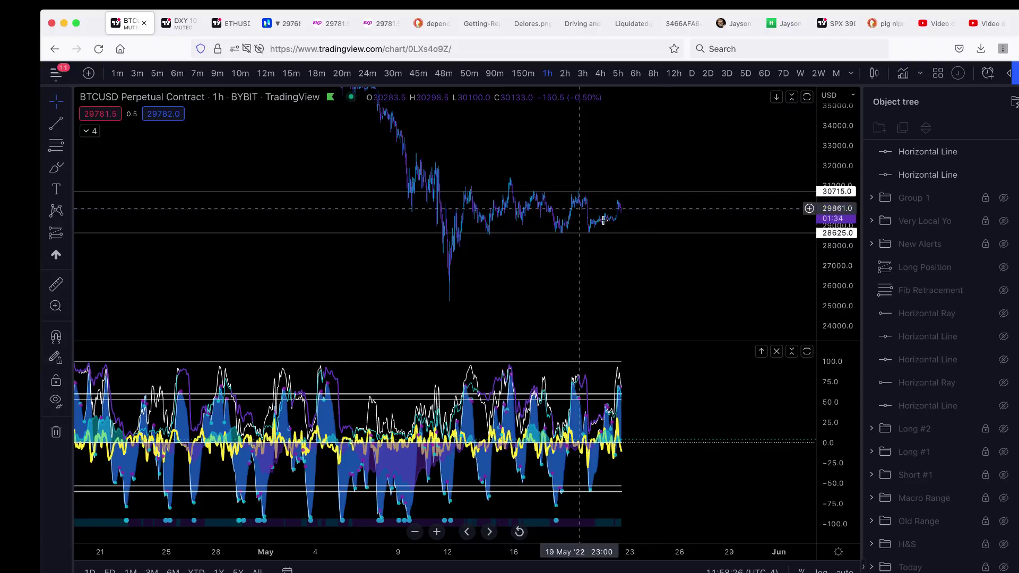
drag(838, 288, 834, 206)
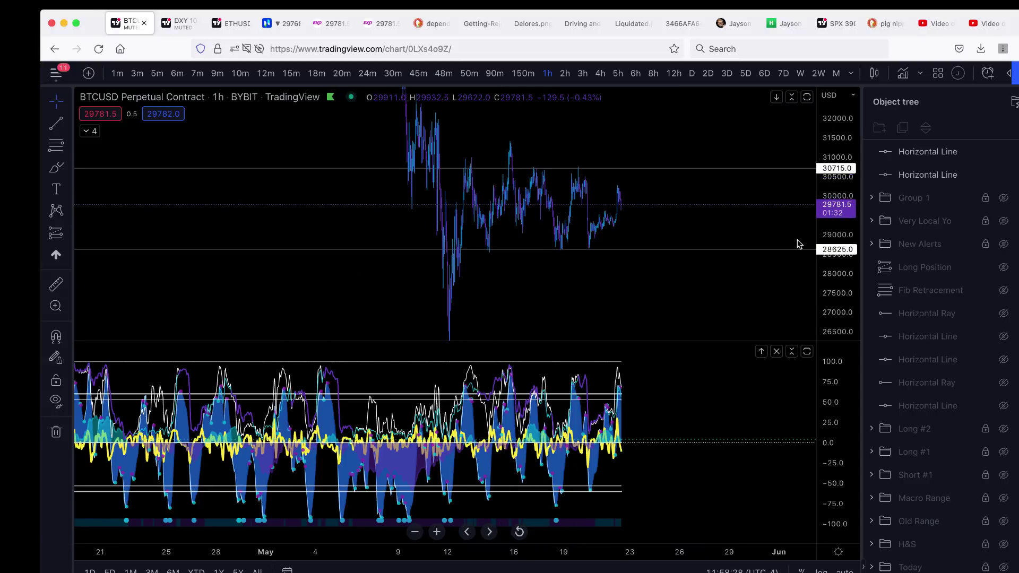
scroll(741, 291, up, 3)
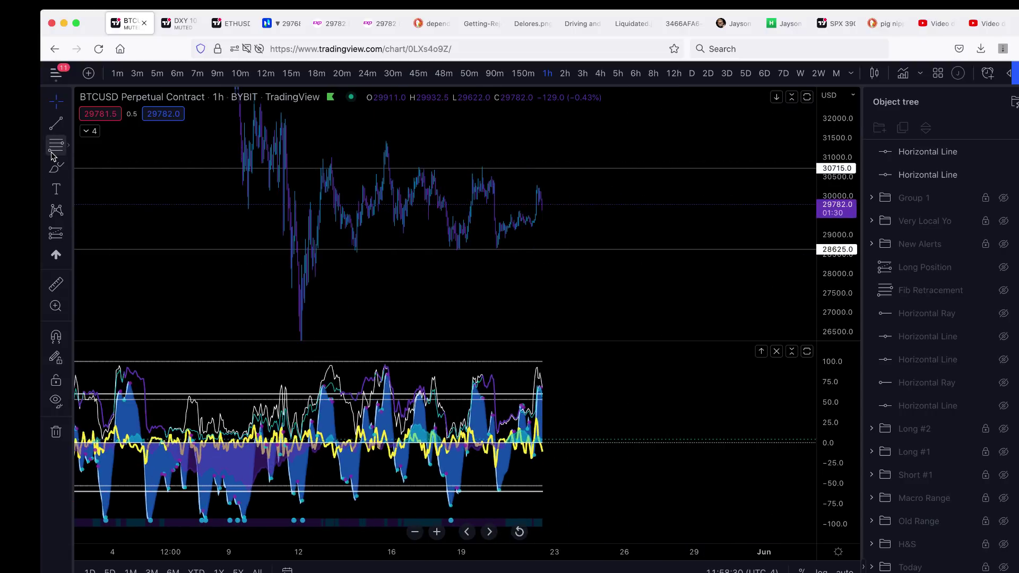
Reset the chart view and inspect the most recent 1h candles between the range lines
click(55, 168)
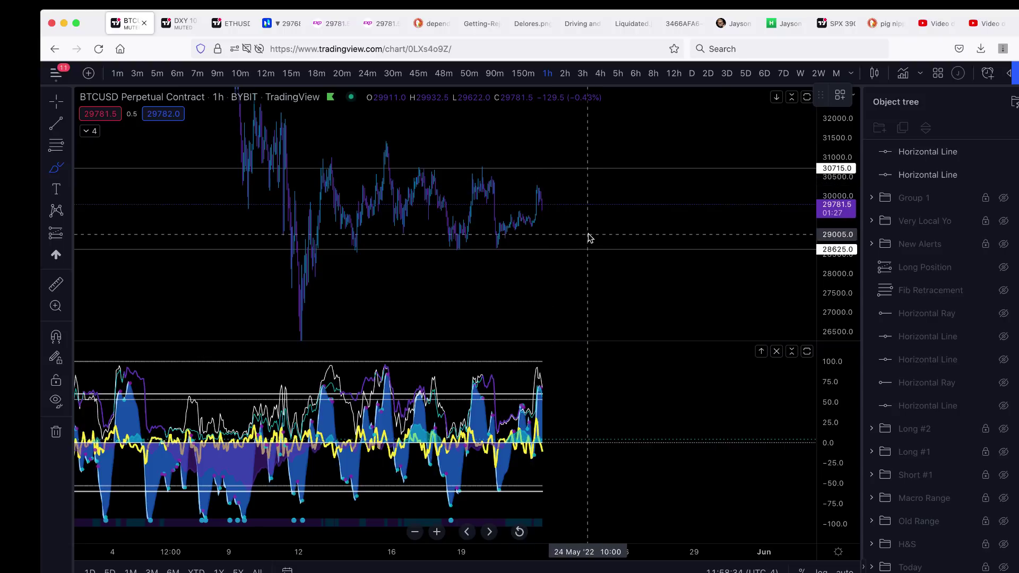
scroll(588, 199, up, 2)
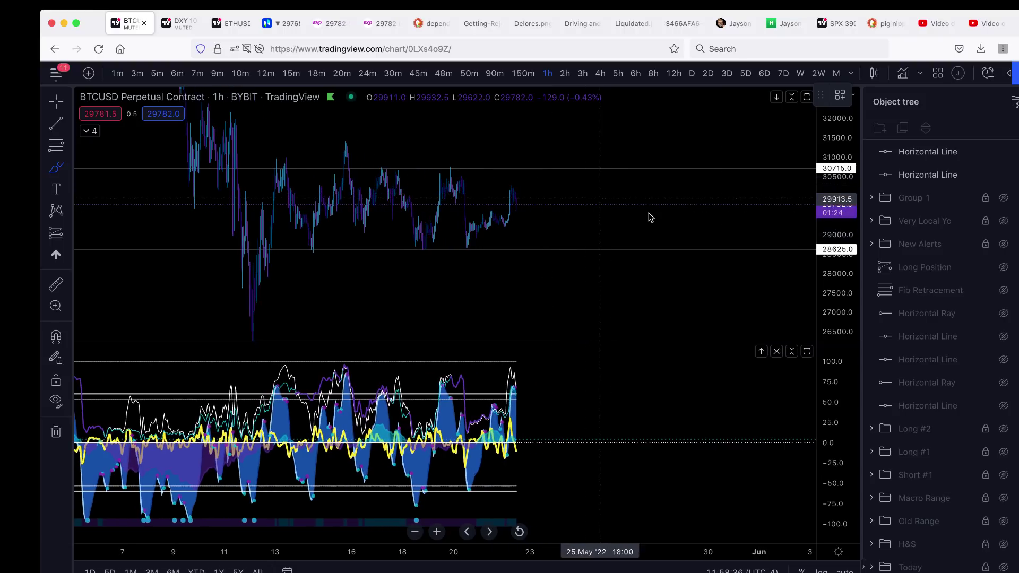
click(520, 531)
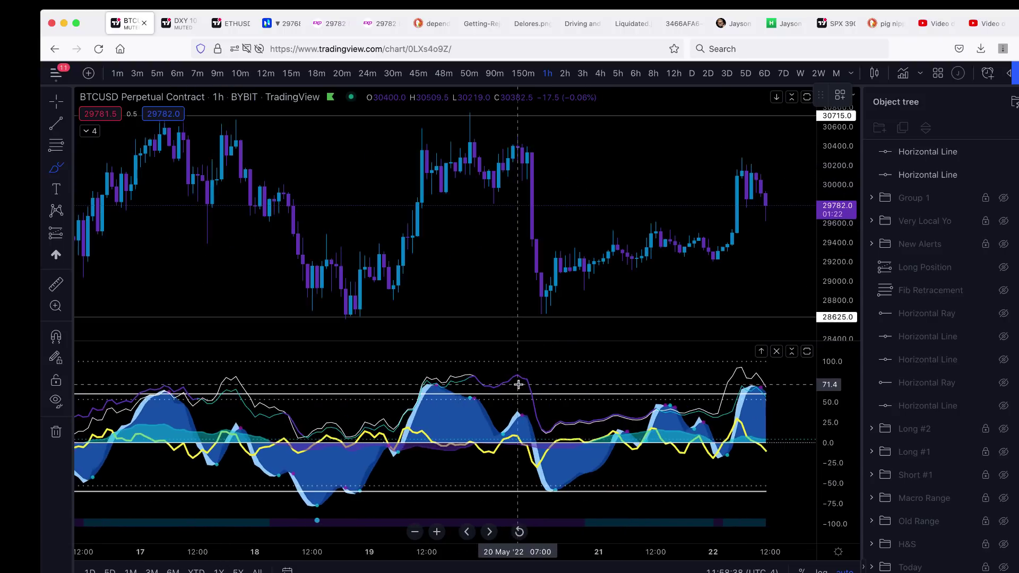
scroll(543, 268, right, 3)
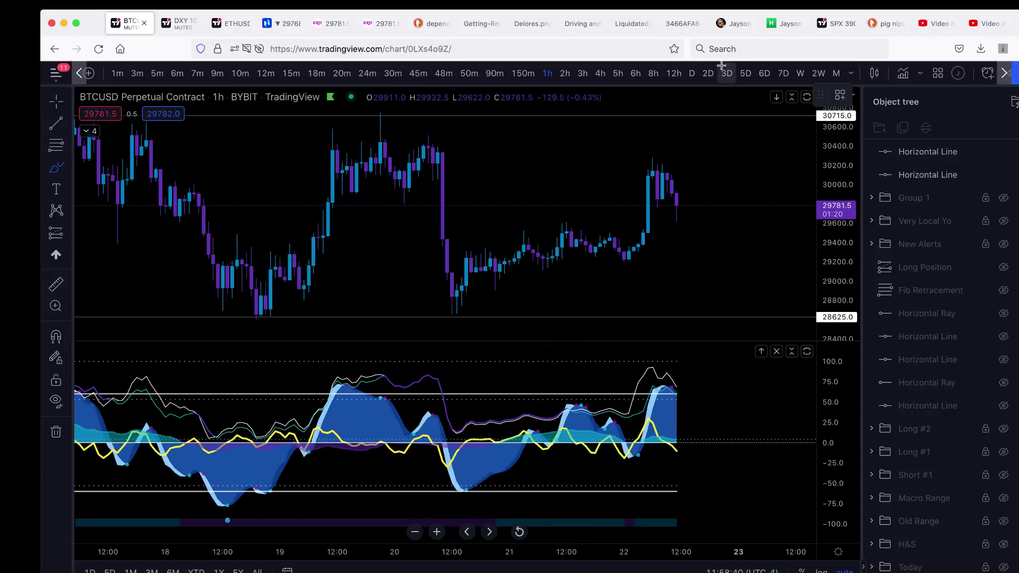
Switch the chart to the daily timeframe and try a horizontal line just below the range high
click(691, 73)
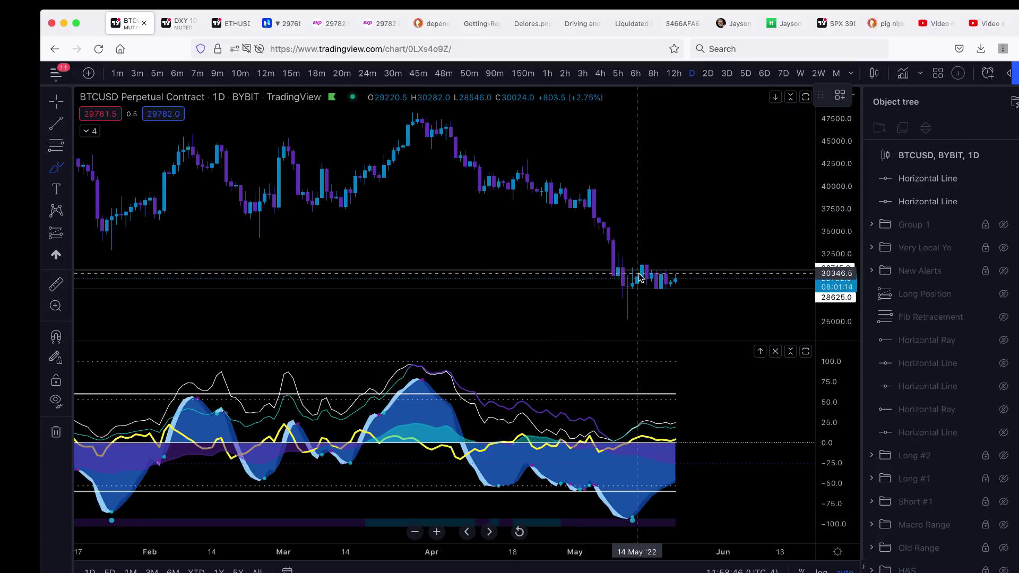
key(alt+h)
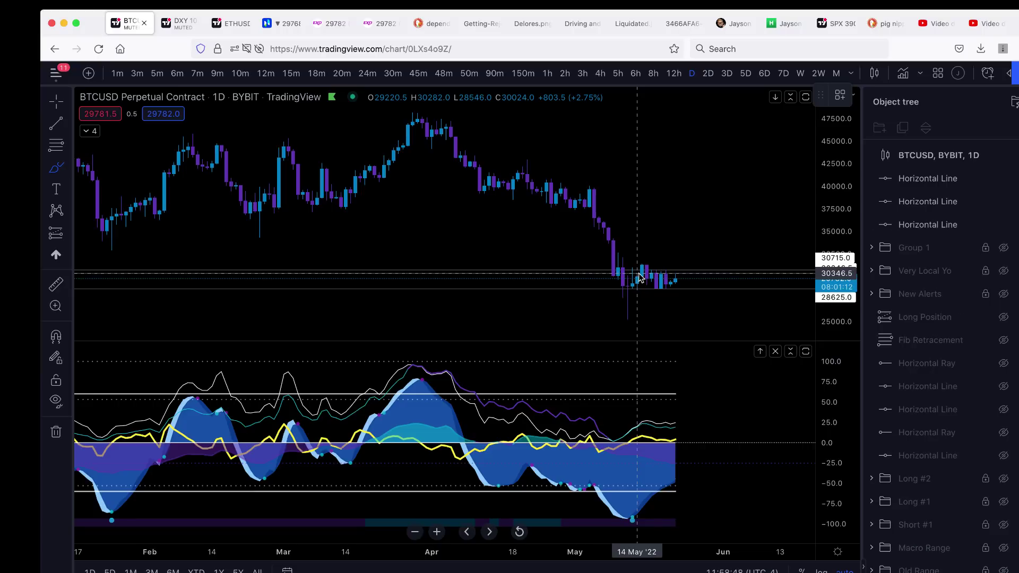
click(735, 274)
key(Delete)
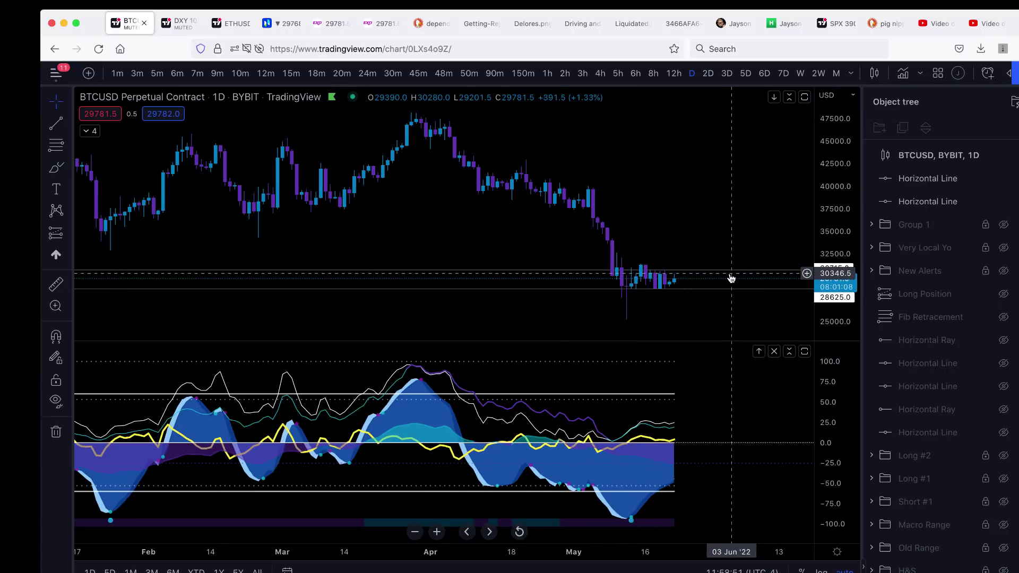
Return the chart to the 1h timeframe and examine the price swings between the 28625 and 30715 lines
click(547, 73)
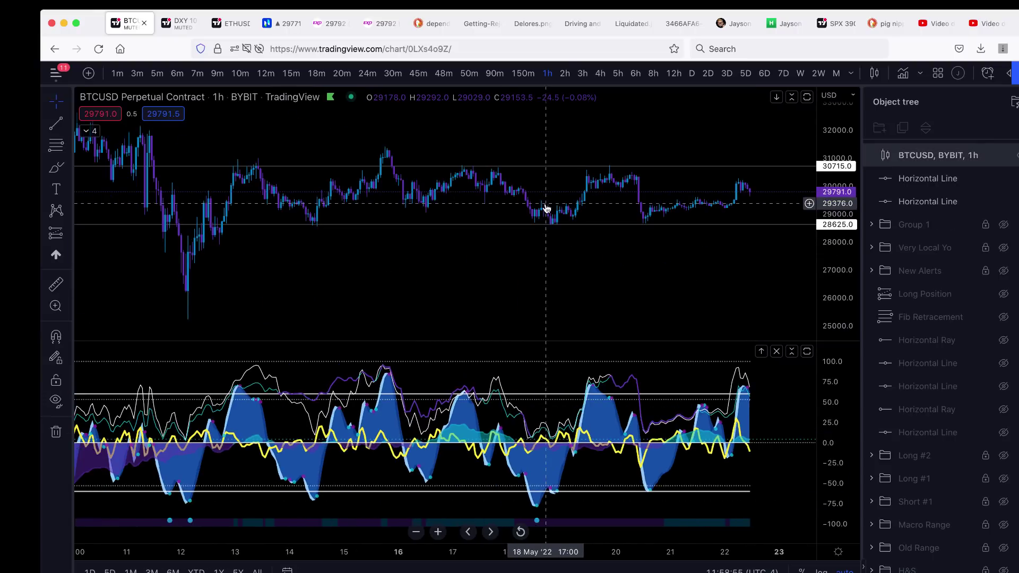
drag(830, 288, 831, 122)
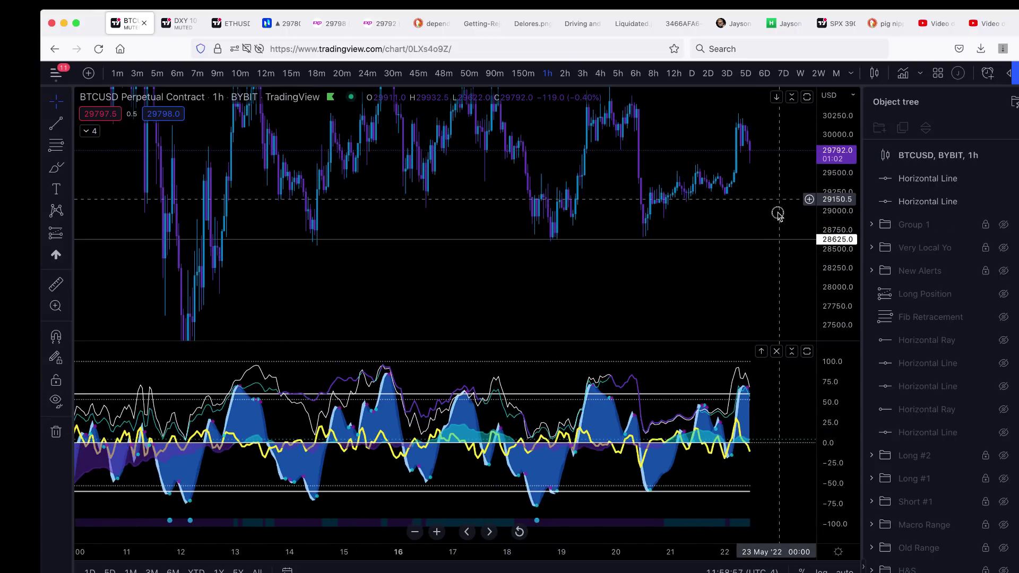
drag(777, 213, 770, 284)
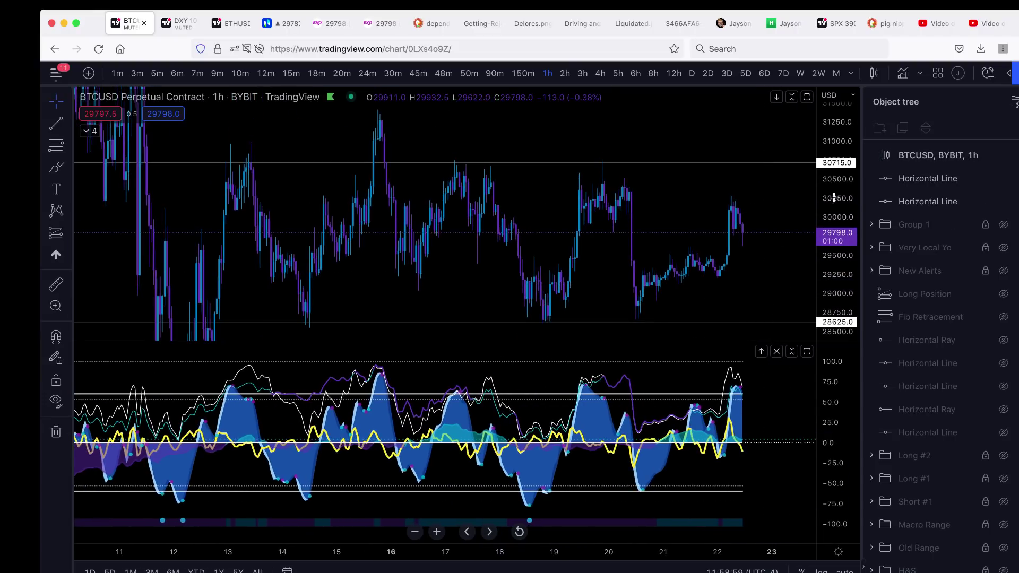
drag(835, 199, 840, 278)
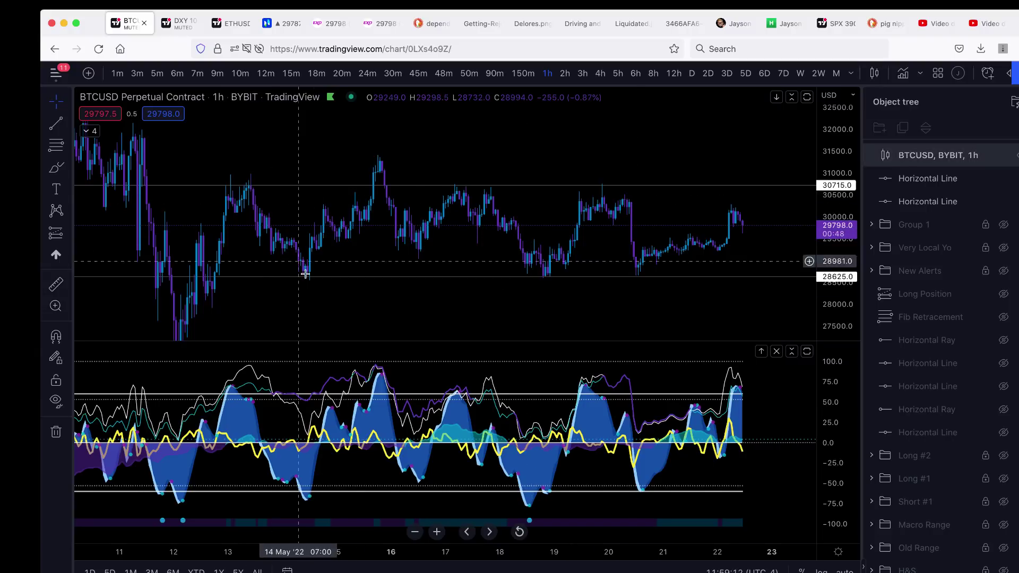
scroll(694, 289, down, 2)
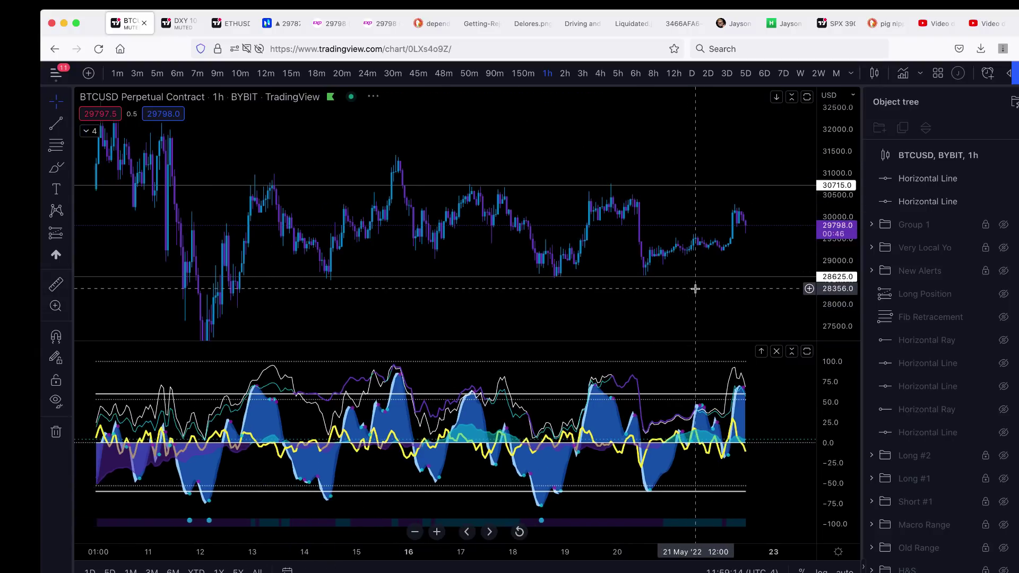
scroll(695, 289, up, 2)
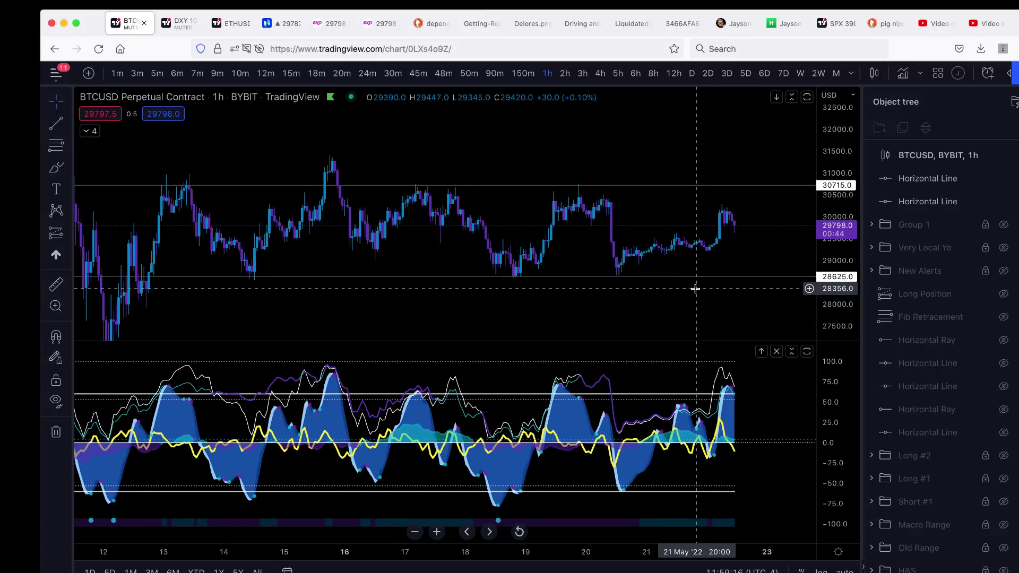